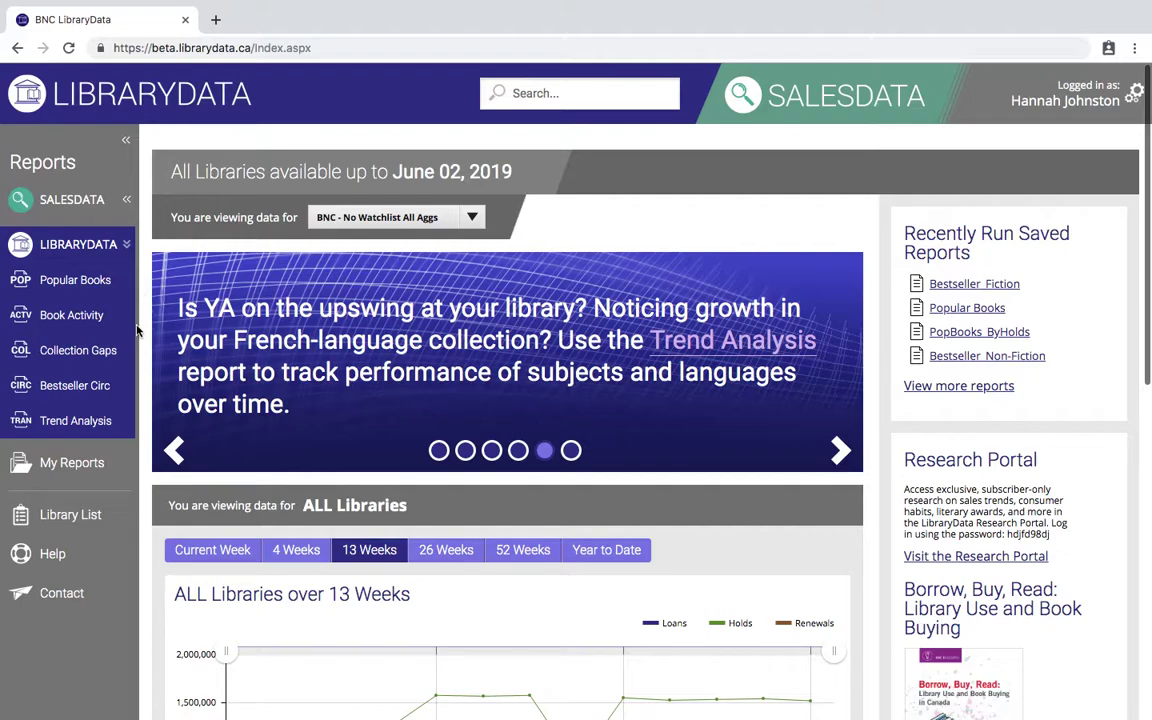
Start a Collection Gaps report and choose Beaches as the home library aggregate from the quick picks
{"action": "left_click", "coordinate": [88, 352]}
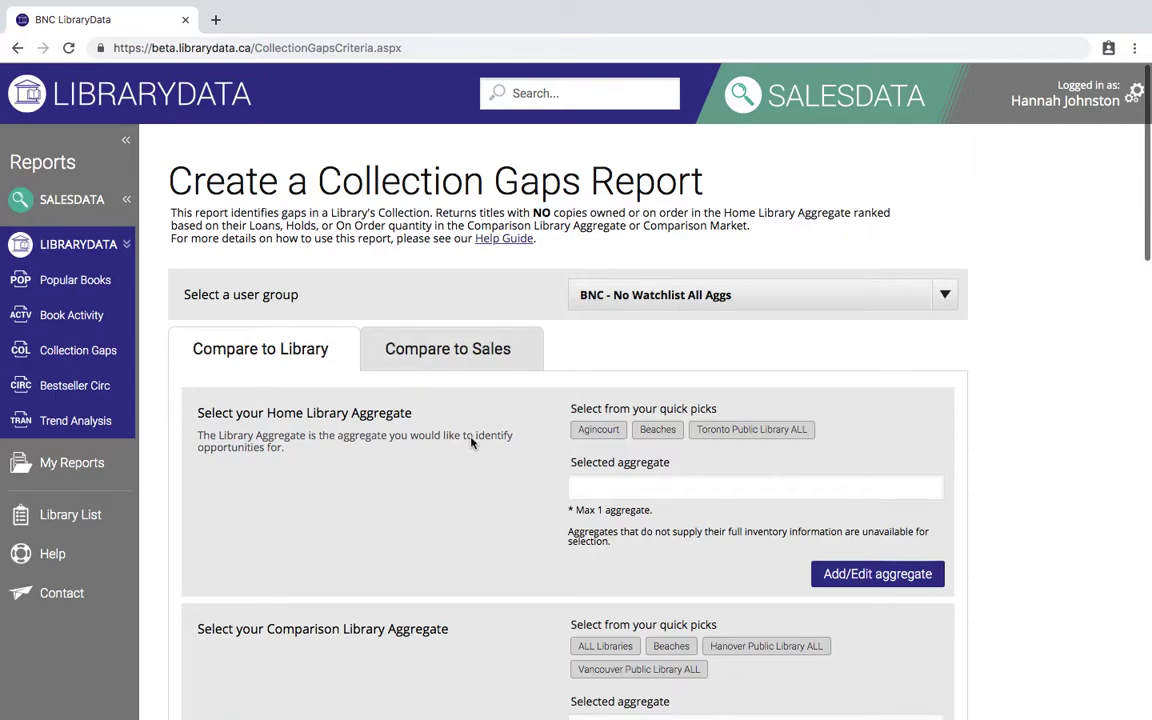
{"action": "scroll", "coordinate": [472, 443], "scroll_direction": "down", "scroll_amount": 1}
{"action": "scroll", "coordinate": [472, 443], "scroll_direction": "down", "scroll_amount": 2}
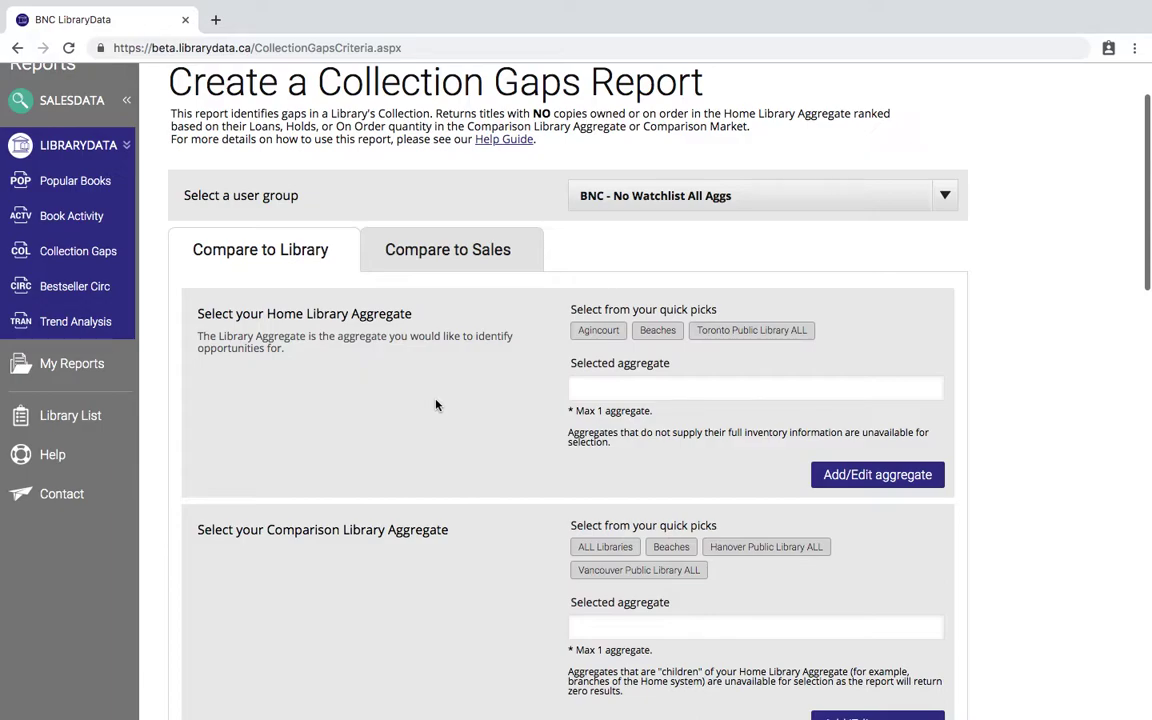
{"action": "scroll", "coordinate": [436, 405], "scroll_direction": "down", "scroll_amount": 2}
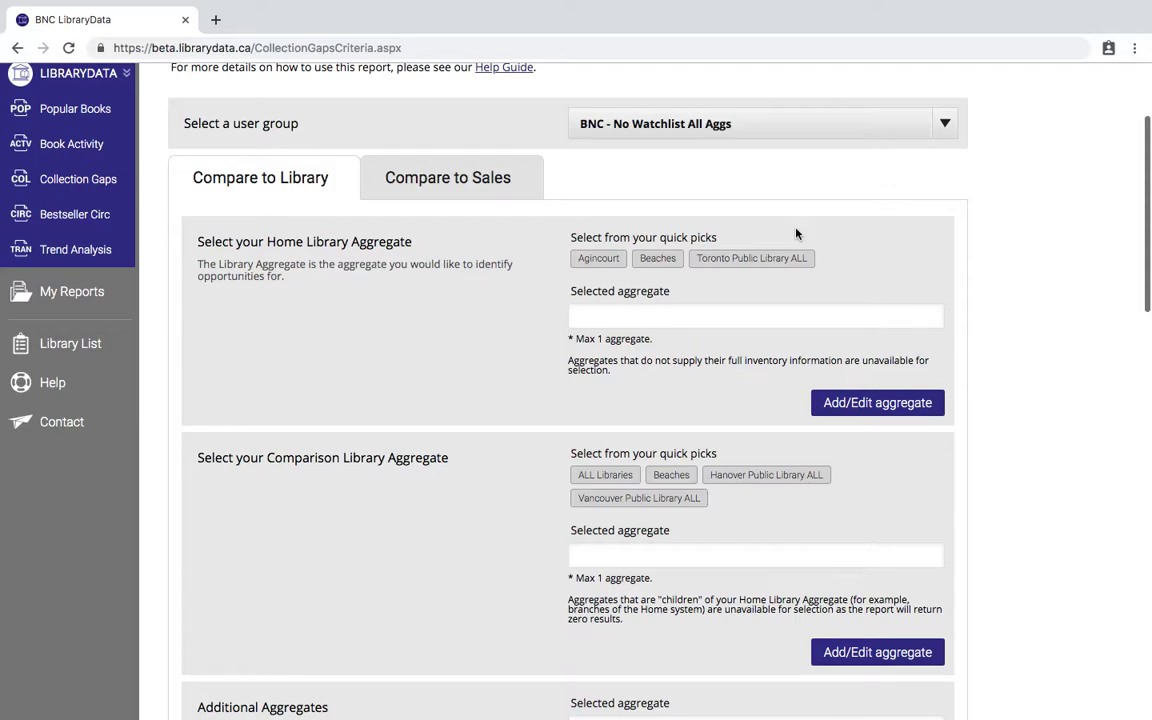
{"action": "left_click", "coordinate": [660, 259]}
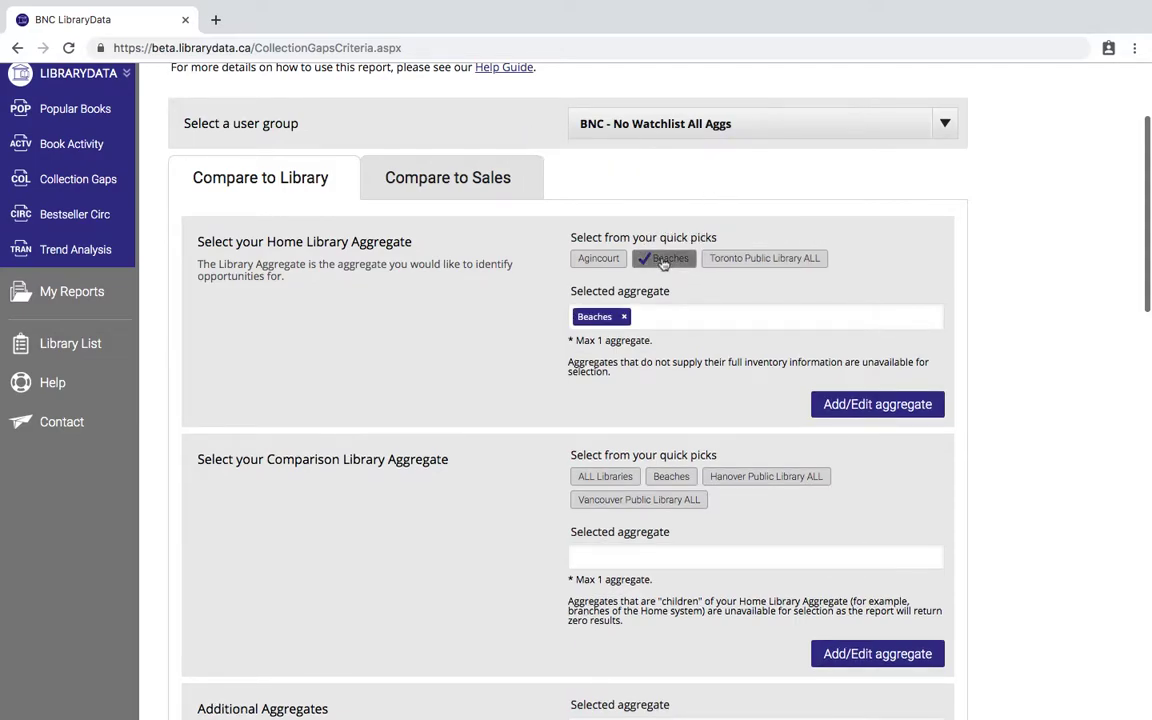
Examine the filters and the Ottawa Public Library branches offered for the home library aggregate, and close the selection dialog
{"action": "scroll", "coordinate": [745, 291], "scroll_direction": "down", "scroll_amount": 1}
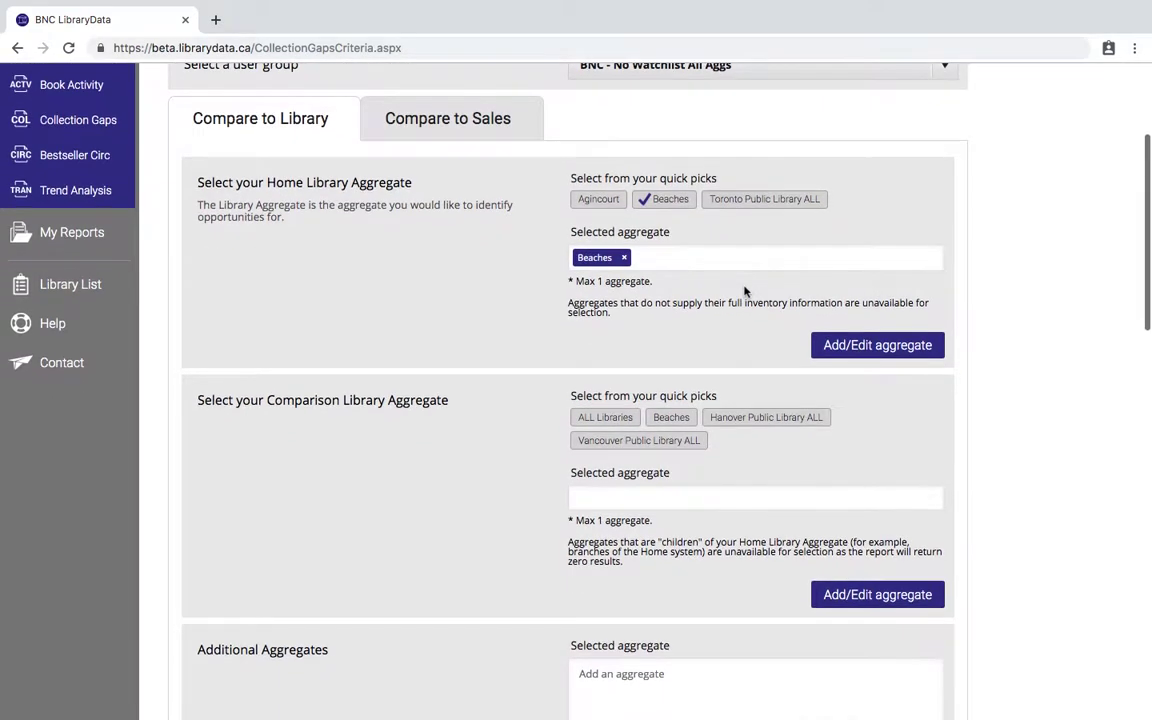
{"action": "scroll", "coordinate": [745, 291], "scroll_direction": "down", "scroll_amount": 1}
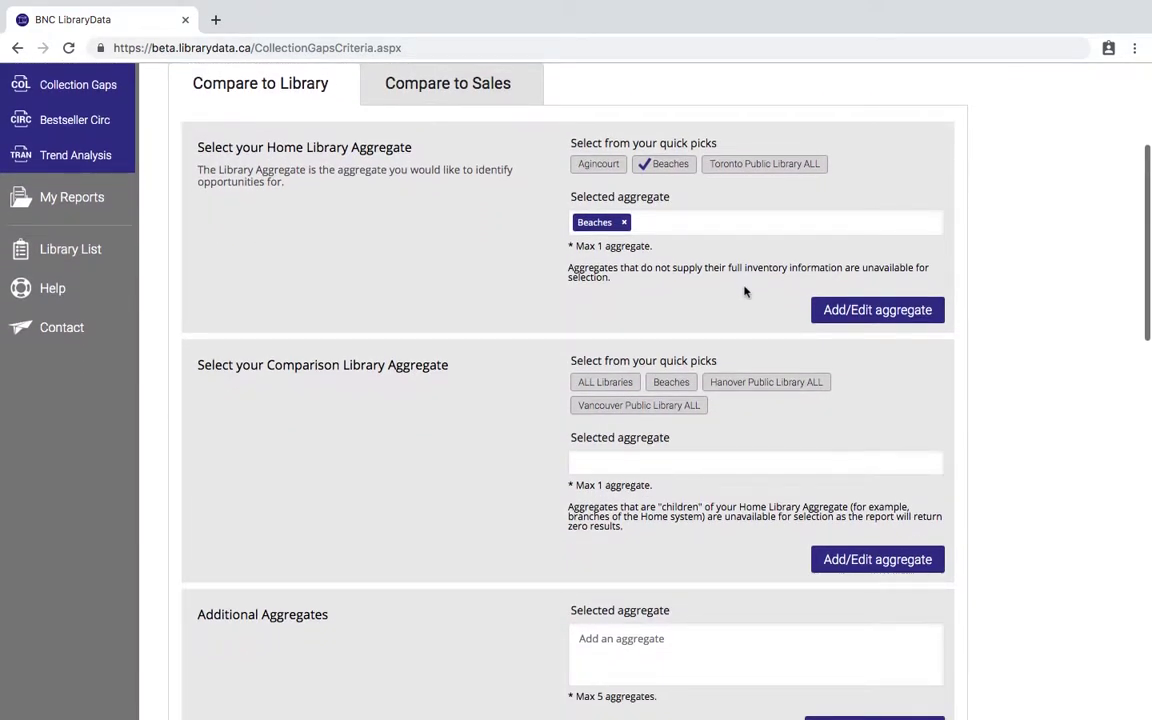
{"action": "left_click", "coordinate": [868, 310]}
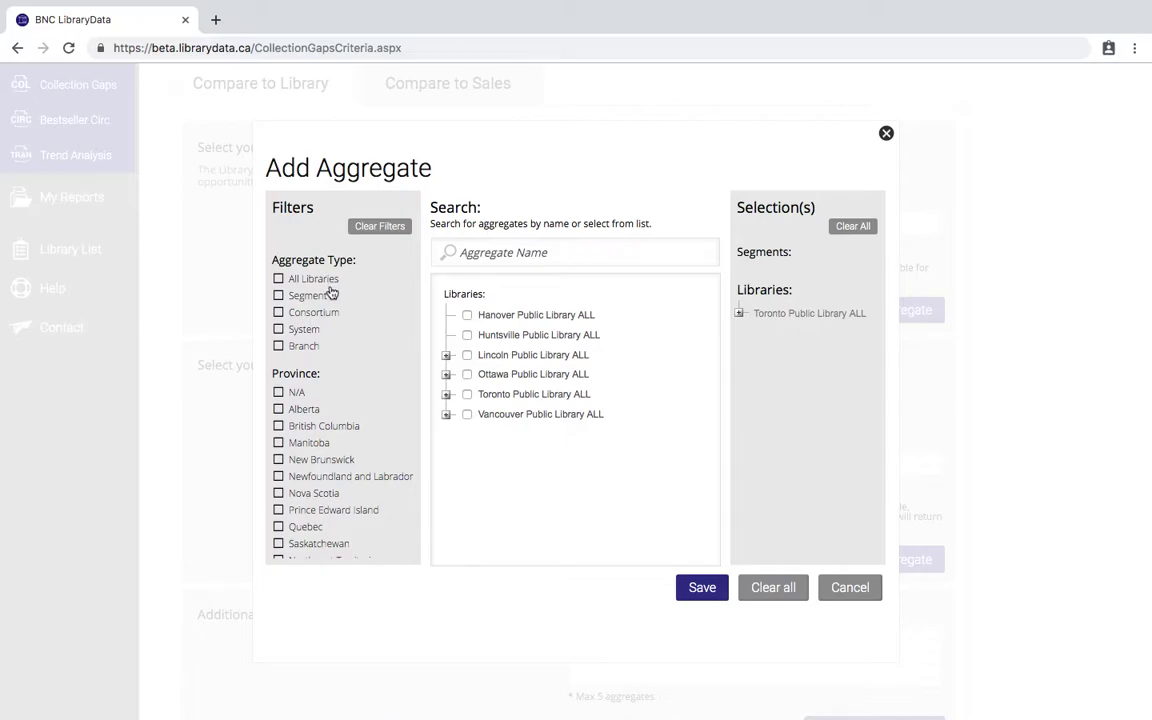
{"action": "scroll", "coordinate": [331, 292], "scroll_direction": "down", "scroll_amount": 8}
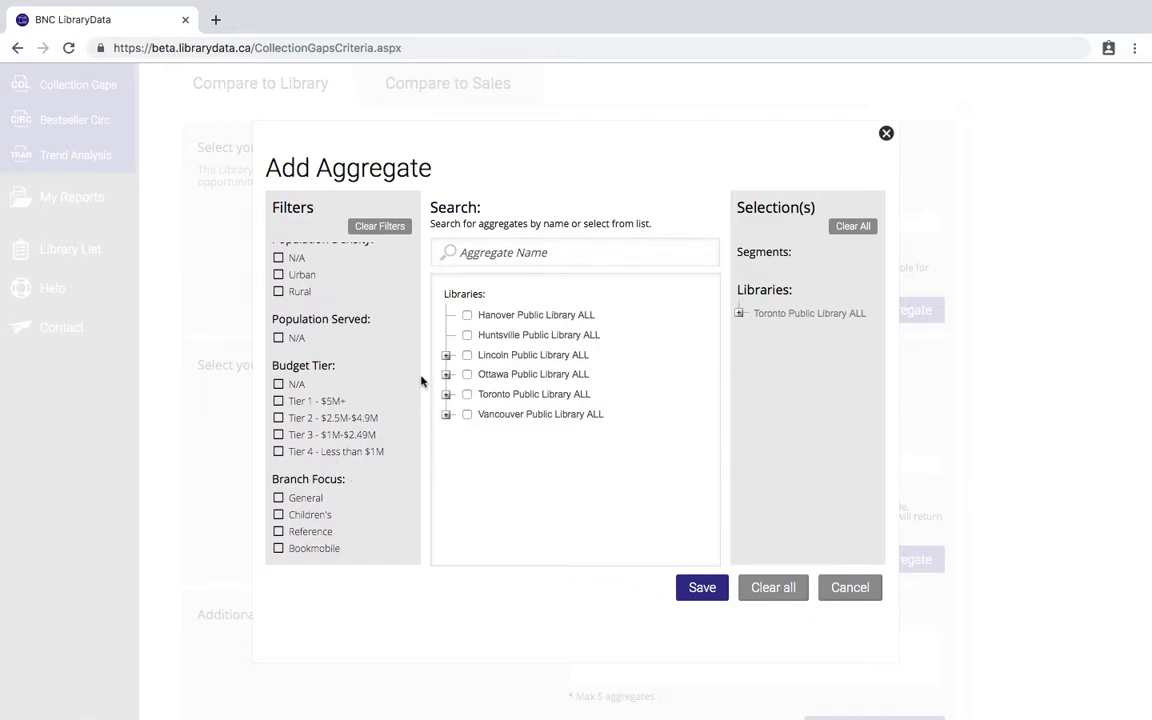
{"action": "left_click", "coordinate": [446, 376]}
{"action": "scroll", "coordinate": [527, 419], "scroll_direction": "down", "scroll_amount": 6}
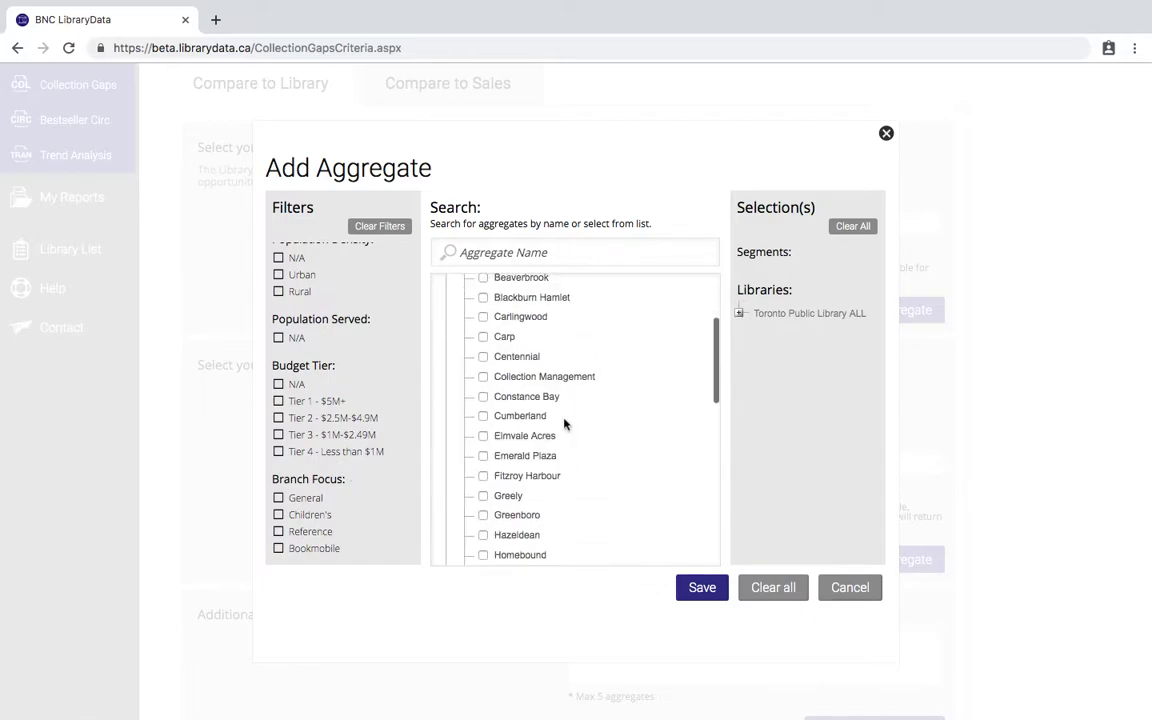
{"action": "scroll", "coordinate": [564, 424], "scroll_direction": "up", "scroll_amount": 6}
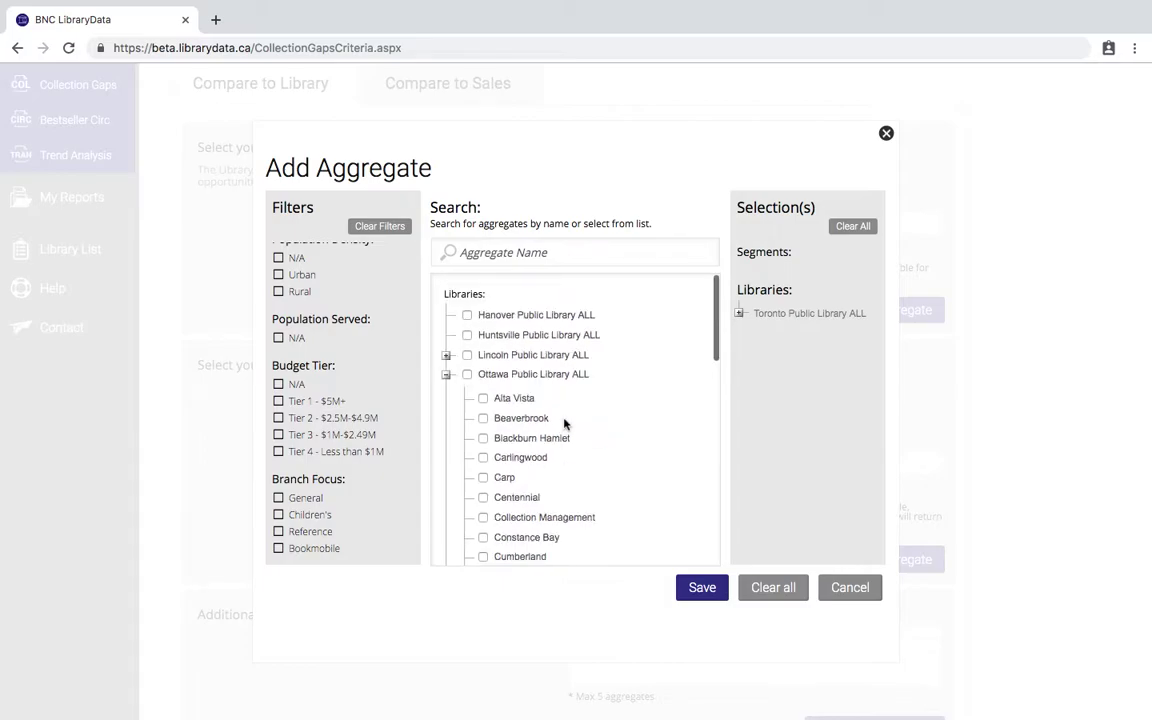
{"action": "left_click", "coordinate": [480, 250]}
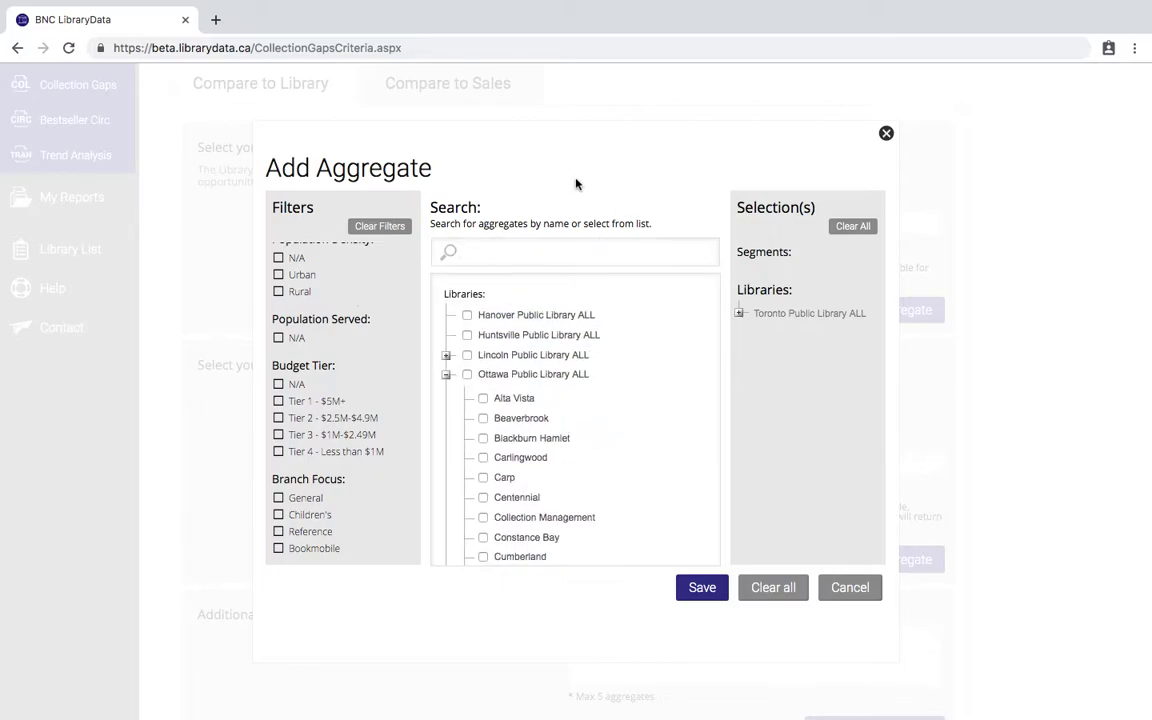
{"action": "left_click", "coordinate": [886, 133]}
Look over the sales comparison version of the report criteria and return to the library comparison
{"action": "scroll", "coordinate": [359, 399], "scroll_direction": "down", "scroll_amount": 1}
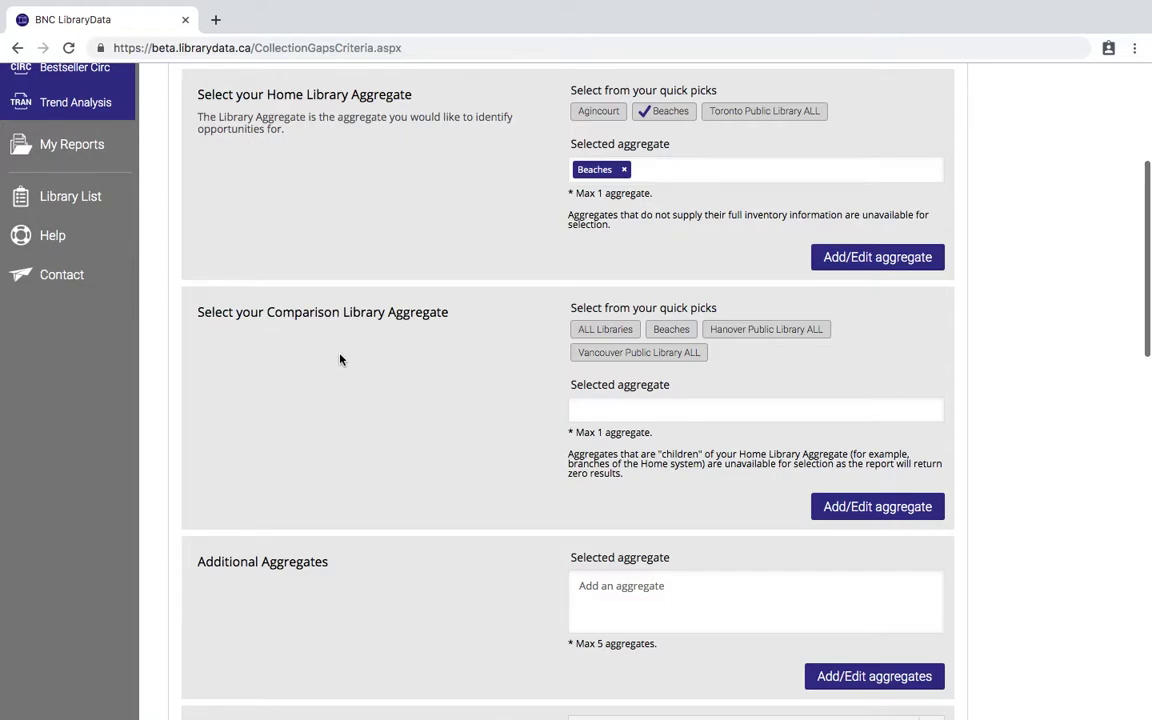
{"action": "scroll", "coordinate": [340, 360], "scroll_direction": "down", "scroll_amount": 2}
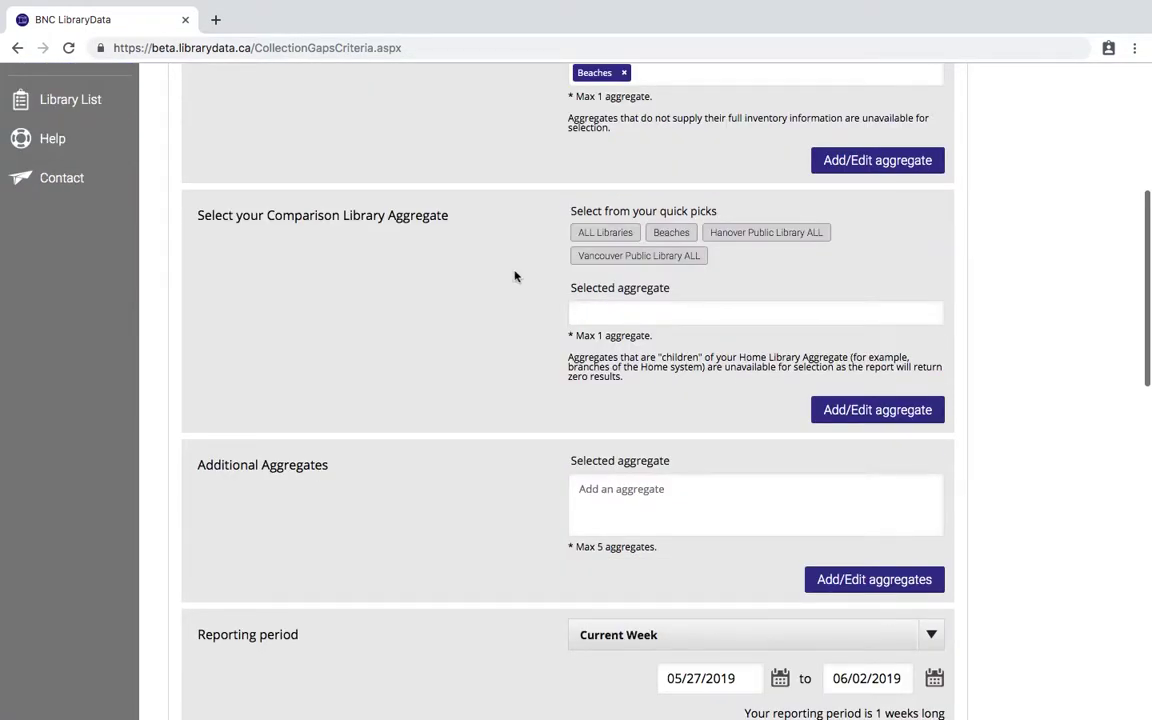
{"action": "scroll", "coordinate": [515, 276], "scroll_direction": "up", "scroll_amount": 5}
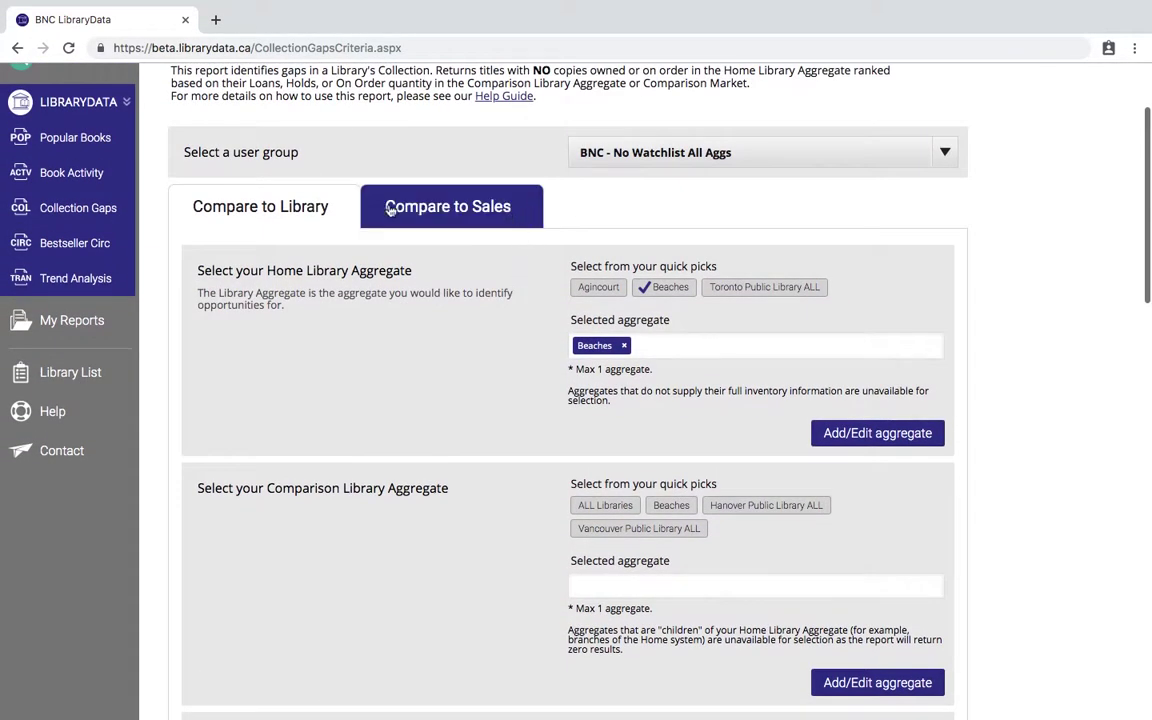
{"action": "left_click", "coordinate": [440, 200]}
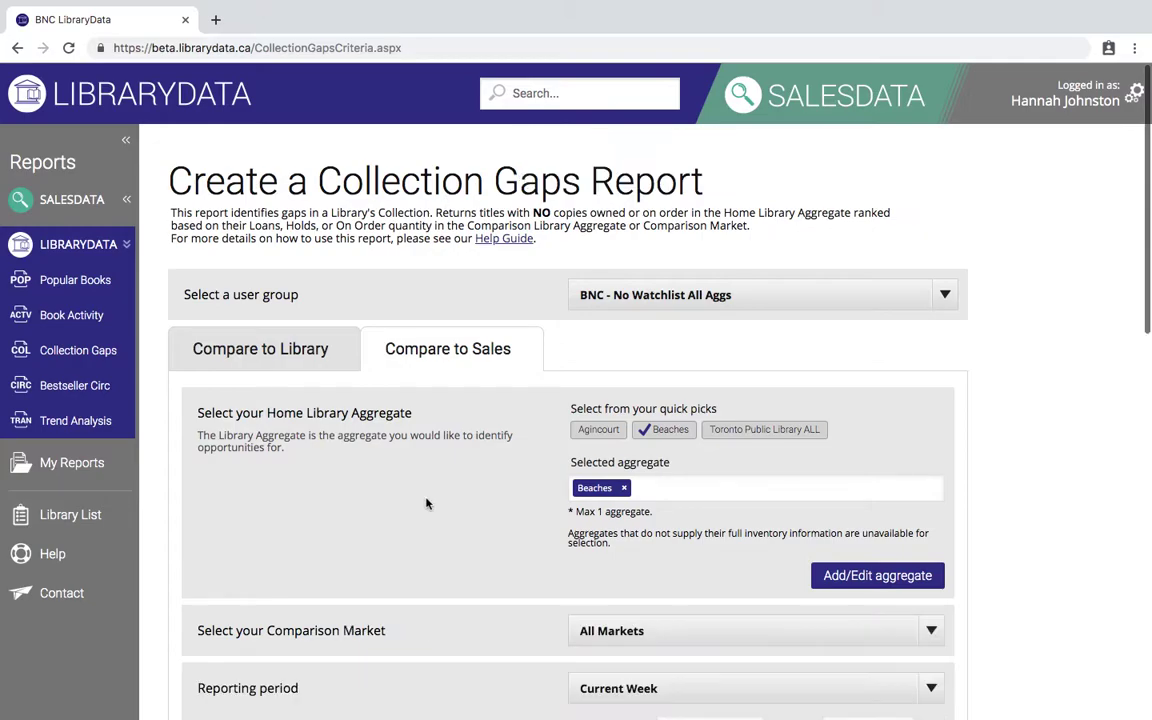
{"action": "scroll", "coordinate": [365, 525], "scroll_direction": "down", "scroll_amount": 2}
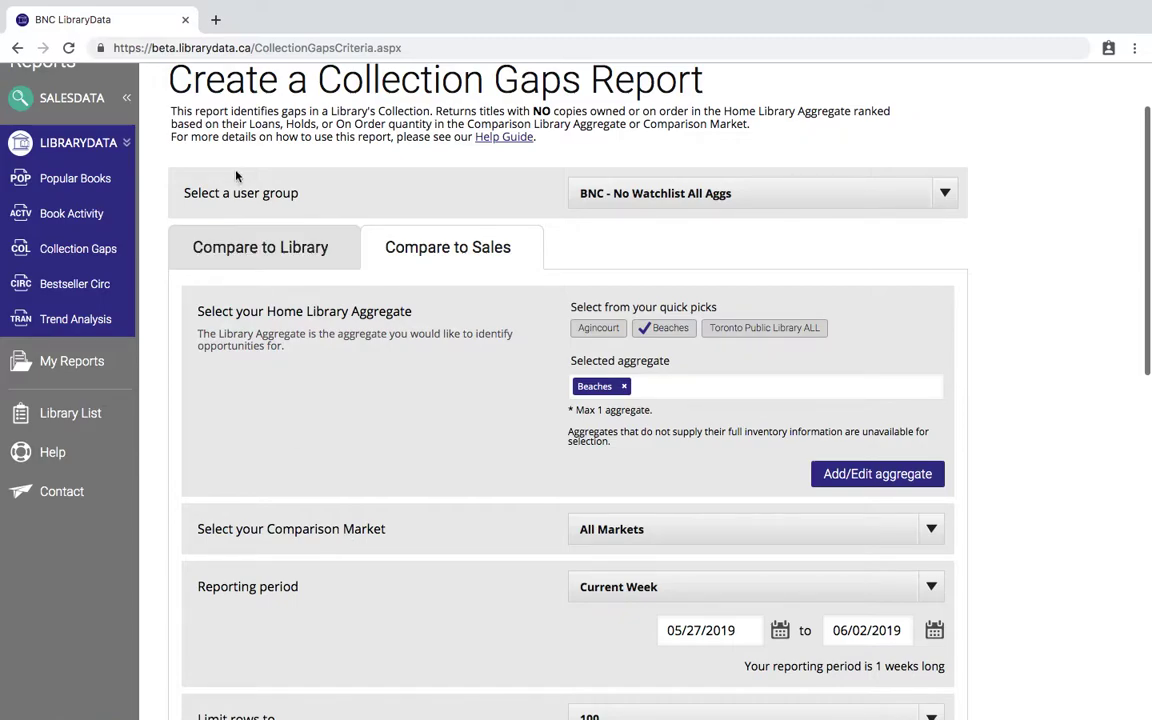
{"action": "left_click", "coordinate": [313, 237]}
Choose ALL Libraries as the comparison library aggregate from the quick picks
{"action": "scroll", "coordinate": [434, 535], "scroll_direction": "down", "scroll_amount": 5}
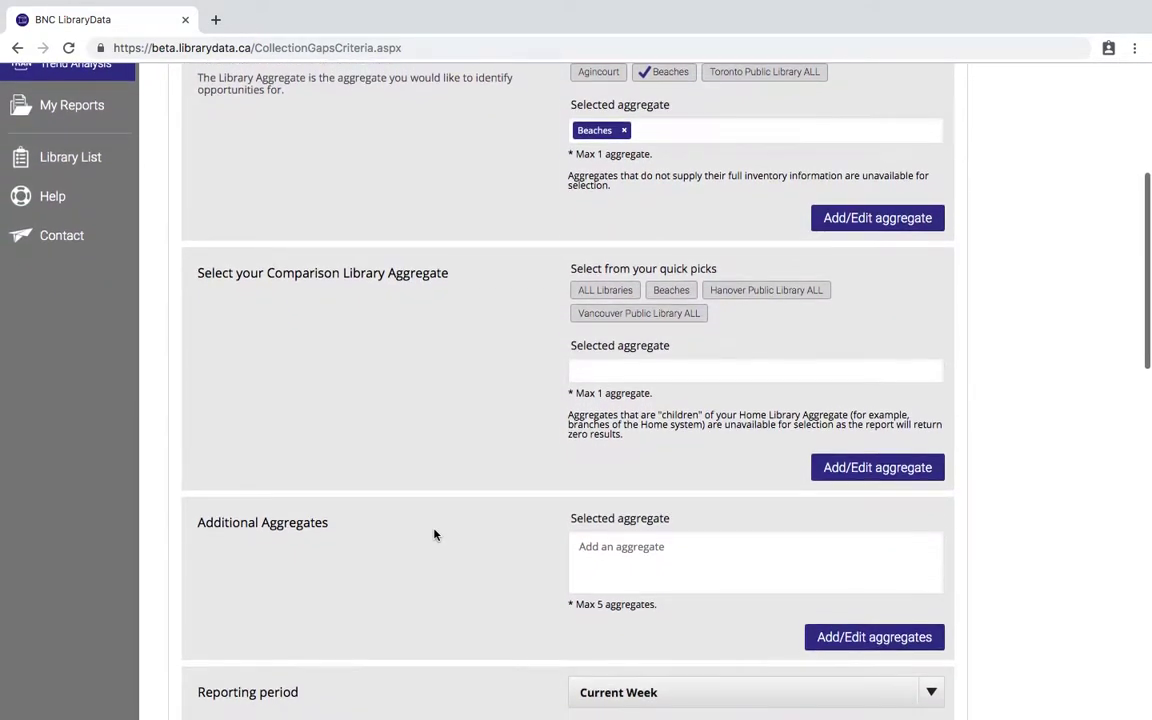
{"action": "scroll", "coordinate": [434, 535], "scroll_direction": "up", "scroll_amount": 1}
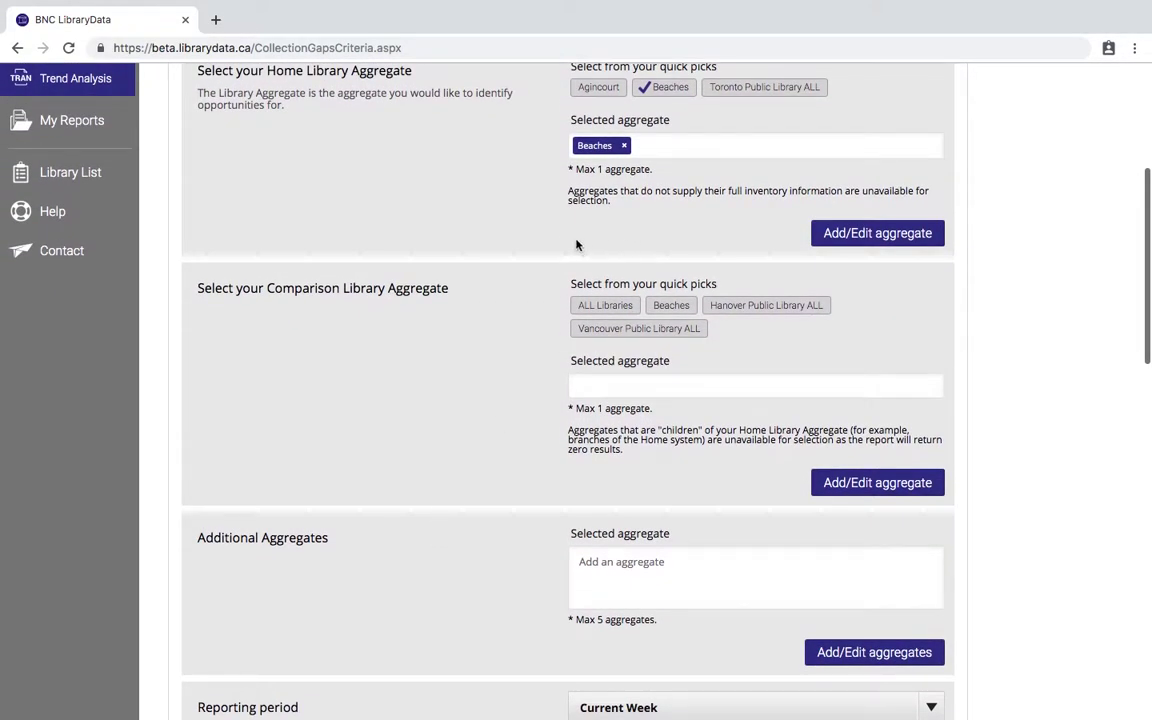
{"action": "left_click", "coordinate": [582, 311]}
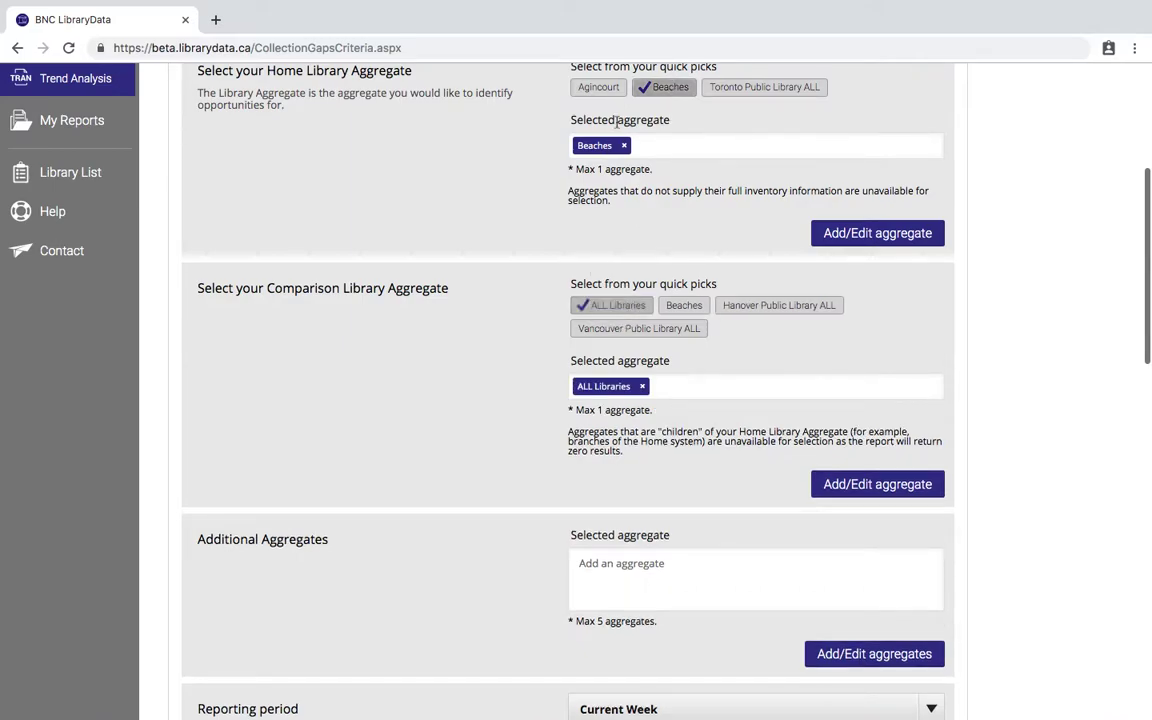
Review the preset reporting periods and the start date calendar in the report criteria
{"action": "scroll", "coordinate": [513, 401], "scroll_direction": "down", "scroll_amount": 2}
{"action": "scroll", "coordinate": [513, 401], "scroll_direction": "down", "scroll_amount": 4}
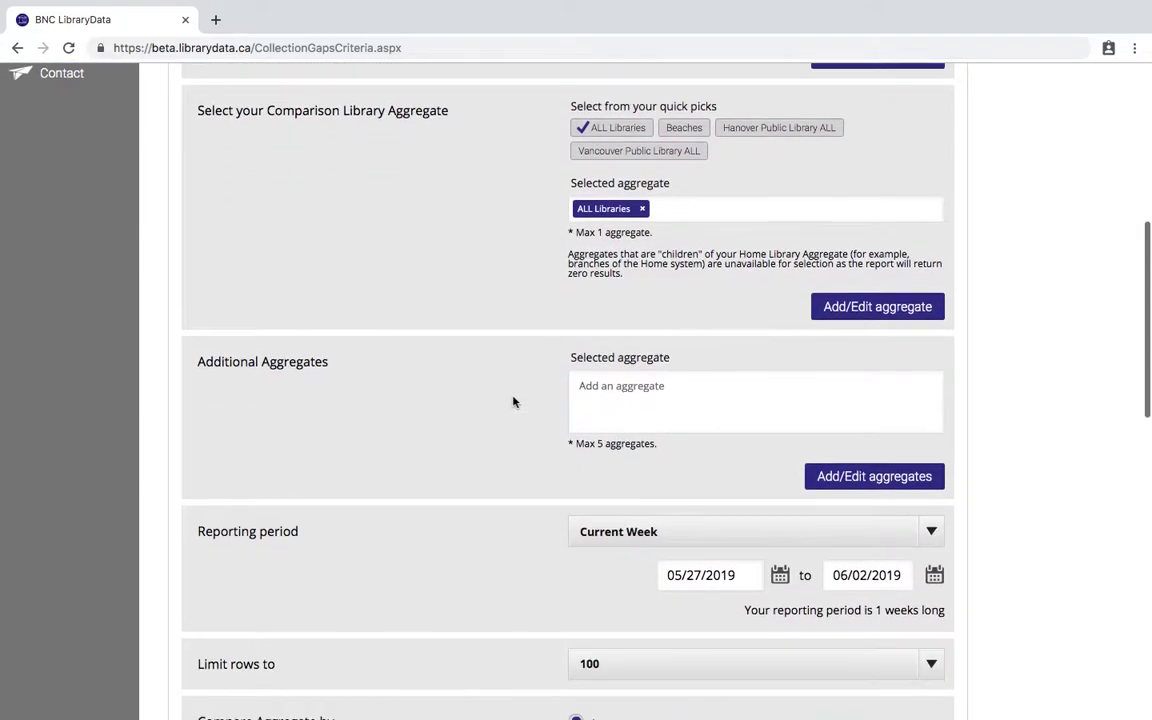
{"action": "scroll", "coordinate": [513, 401], "scroll_direction": "down", "scroll_amount": 1}
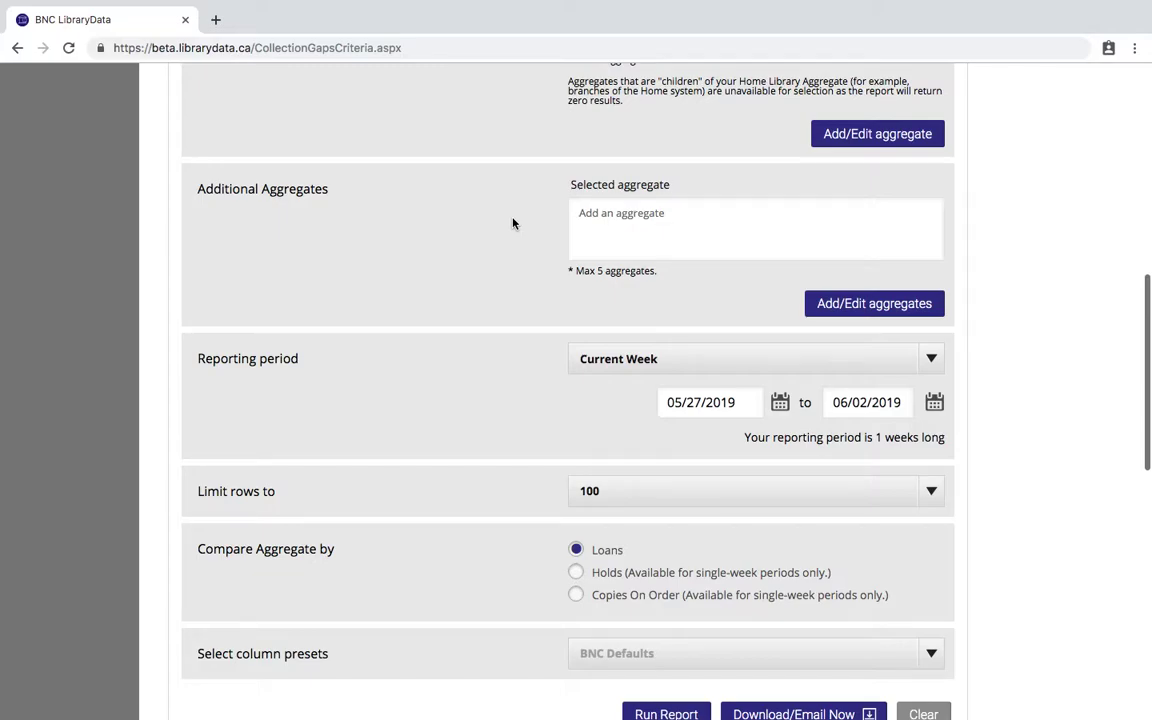
{"action": "scroll", "coordinate": [513, 223], "scroll_direction": "down", "scroll_amount": 3}
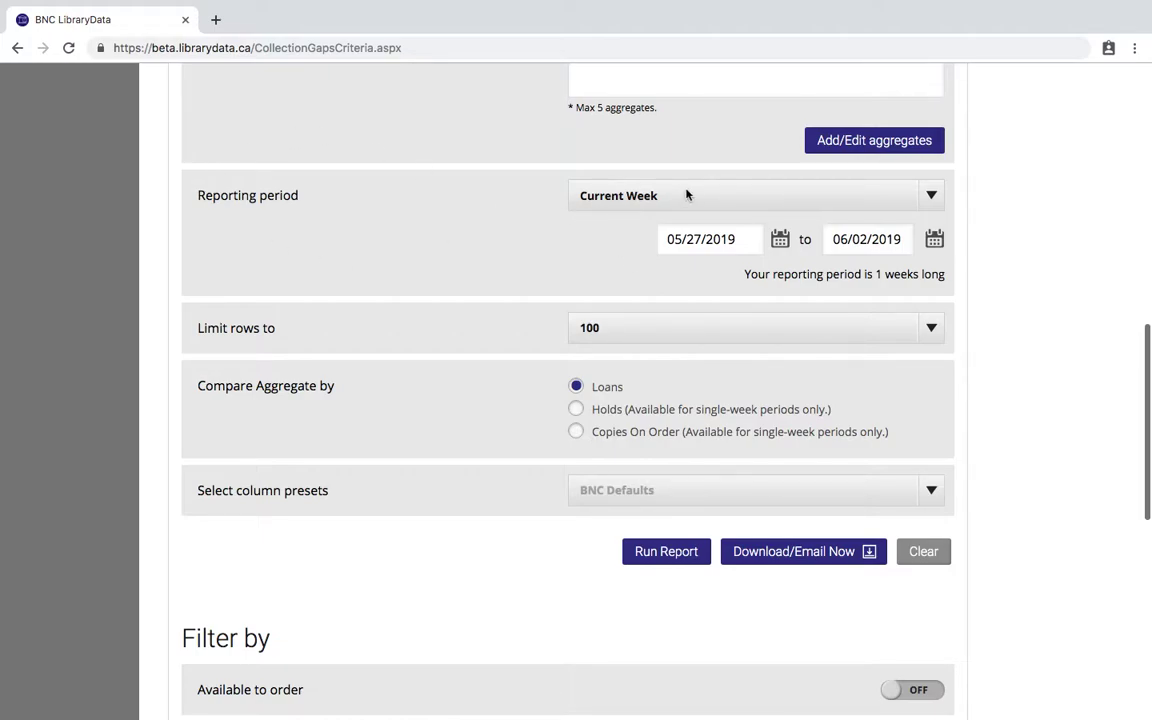
{"action": "left_click", "coordinate": [933, 195]}
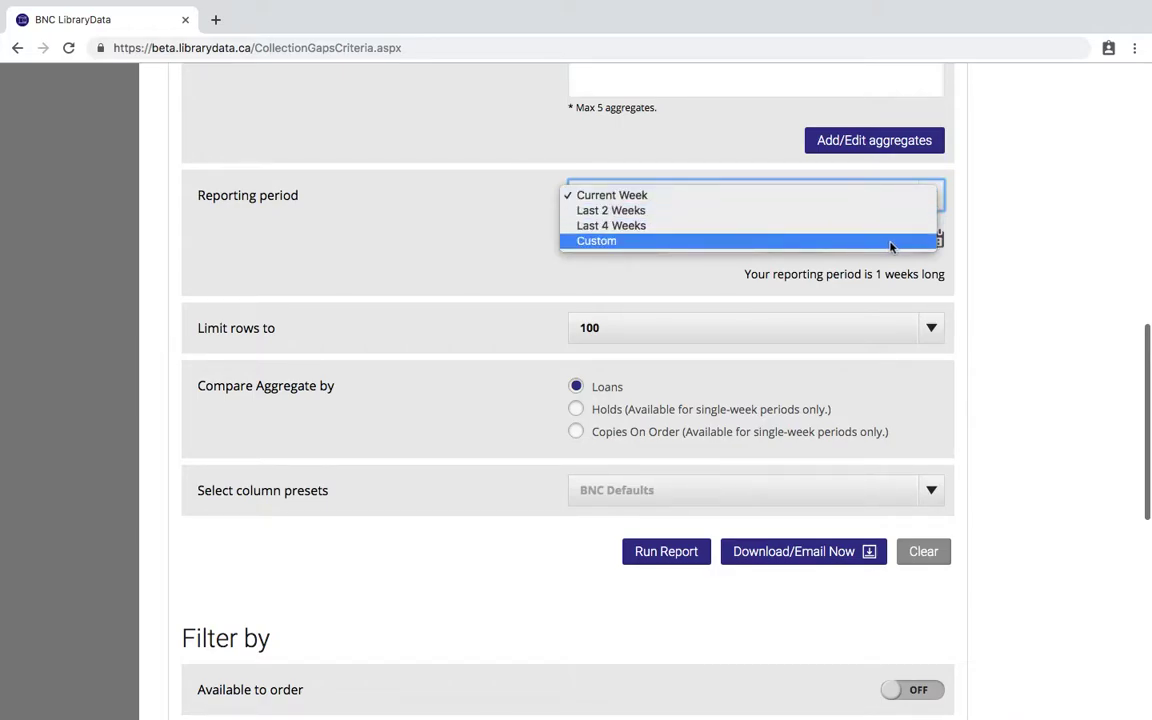
{"action": "left_click", "coordinate": [626, 266]}
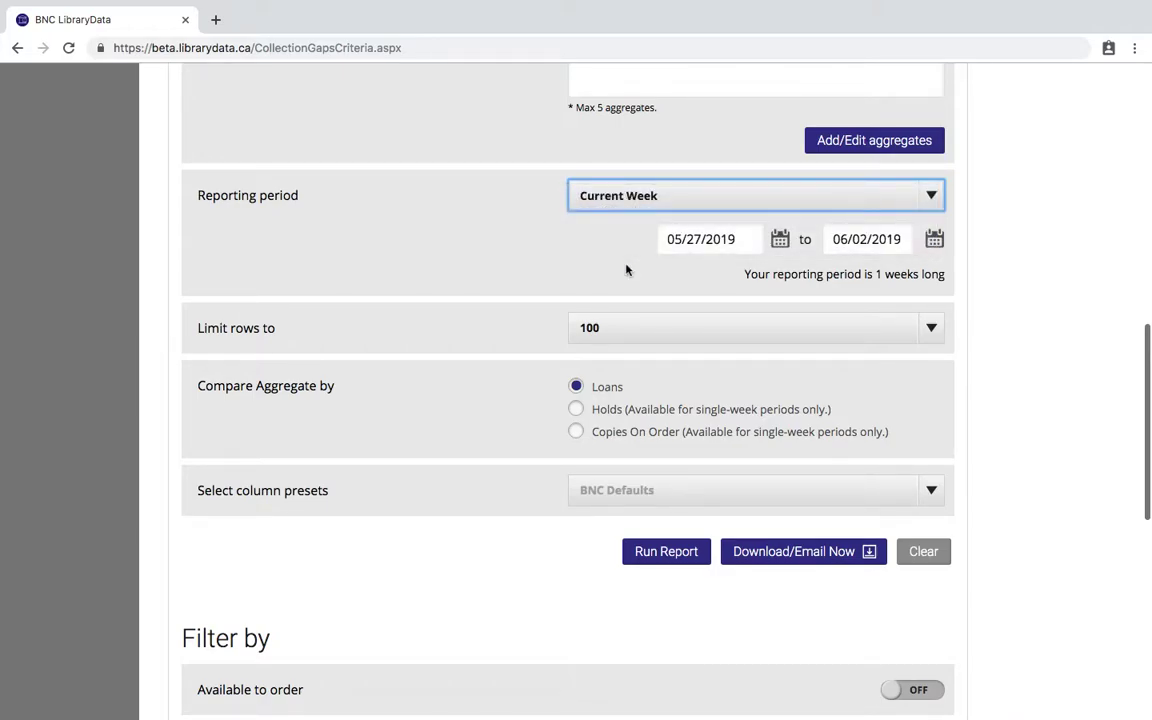
{"action": "left_click", "coordinate": [707, 240]}
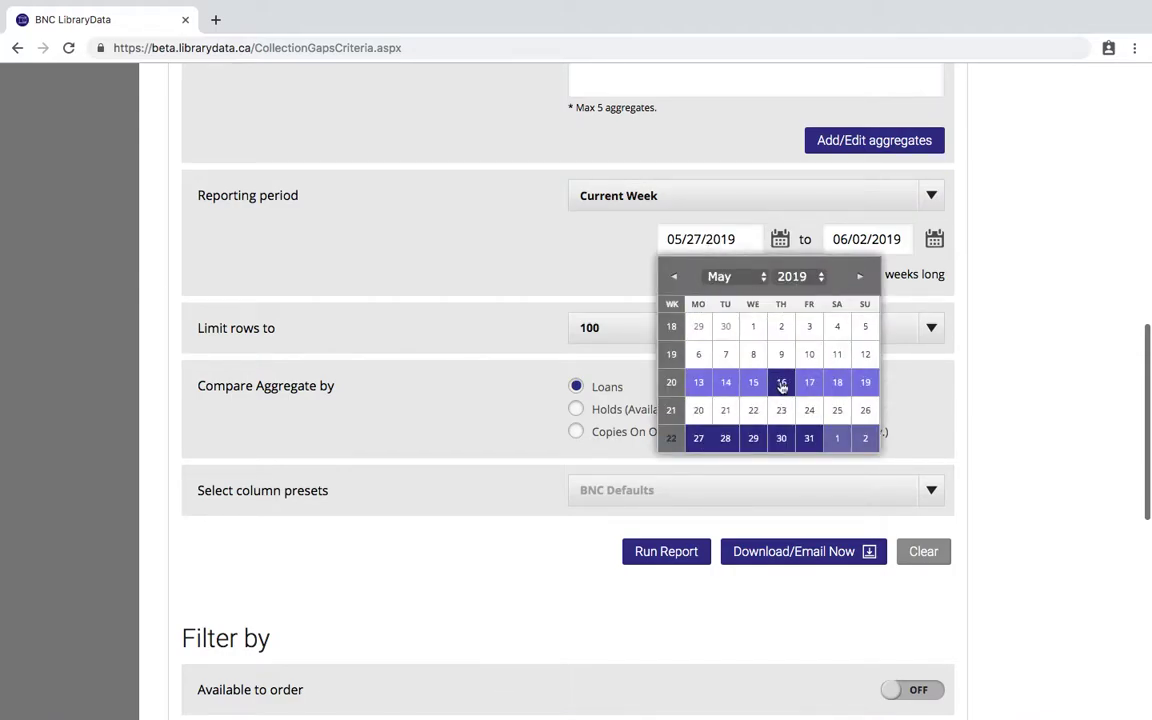
{"action": "left_click", "coordinate": [490, 250]}
Check the row limit options available for the report
{"action": "scroll", "coordinate": [540, 245], "scroll_direction": "down", "scroll_amount": 1}
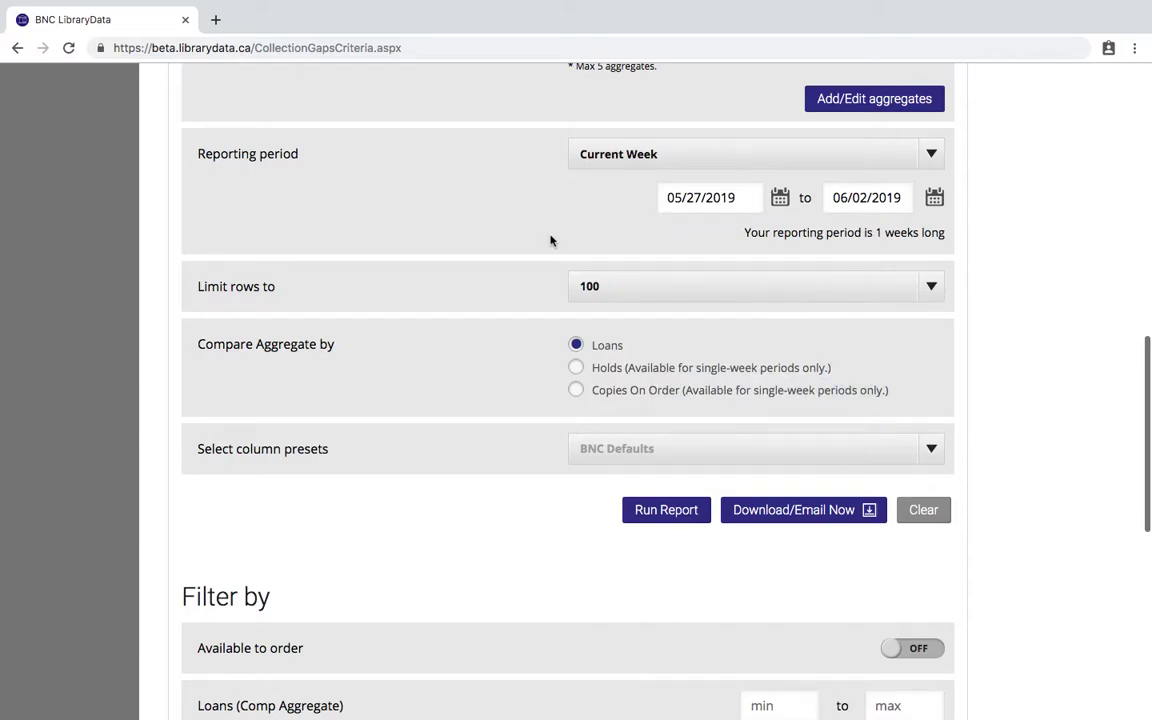
{"action": "left_click", "coordinate": [933, 289]}
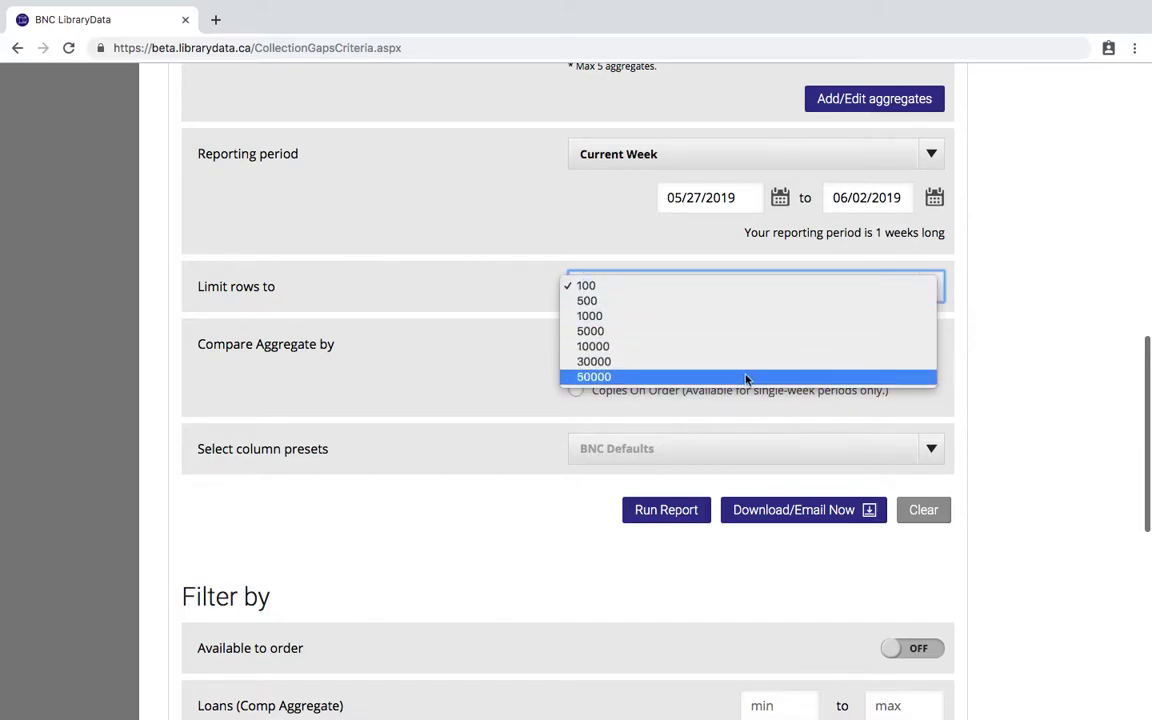
{"action": "left_click", "coordinate": [473, 370]}
Try the Available to order filter by switching it on and back off
{"action": "scroll", "coordinate": [400, 300], "scroll_direction": "down", "scroll_amount": 1}
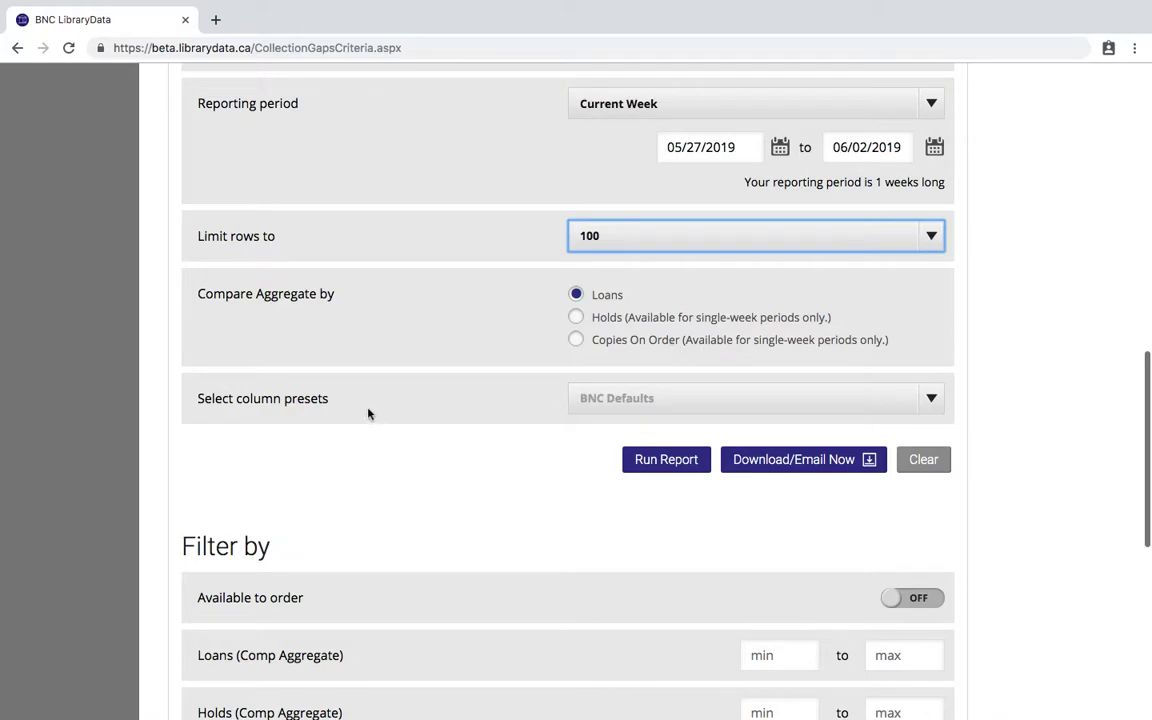
{"action": "scroll", "coordinate": [529, 386], "scroll_direction": "down", "scroll_amount": 2}
{"action": "scroll", "coordinate": [529, 386], "scroll_direction": "down", "scroll_amount": 2}
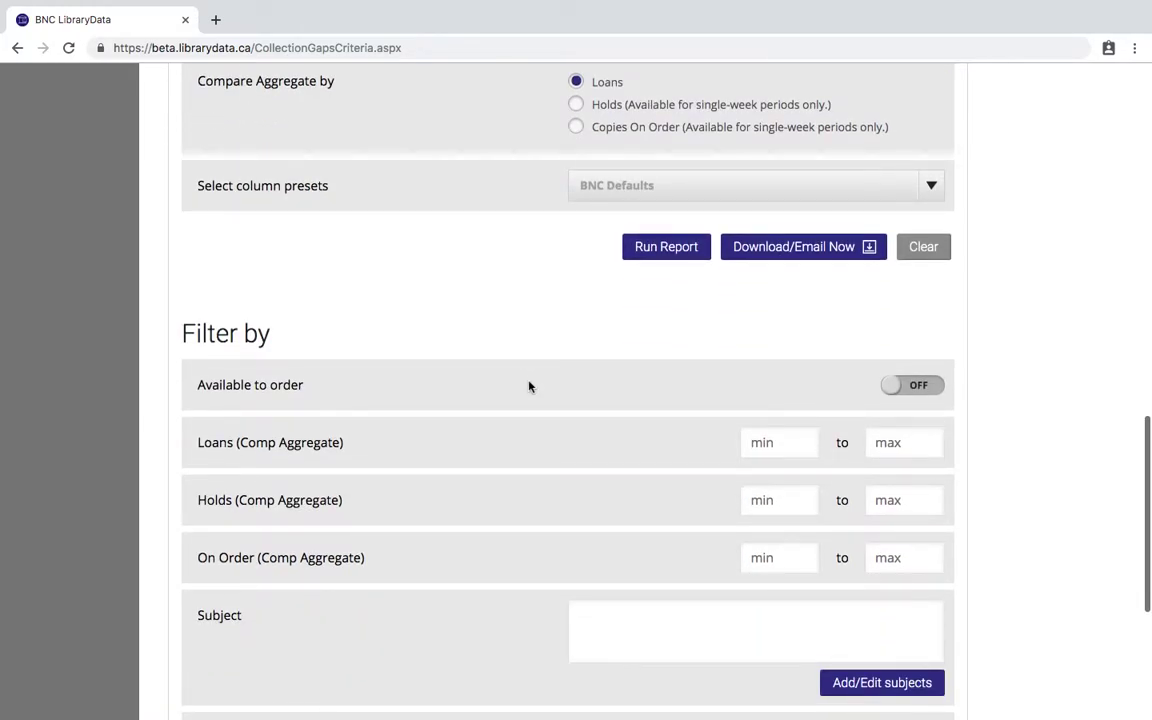
{"action": "scroll", "coordinate": [529, 386], "scroll_direction": "down", "scroll_amount": 3}
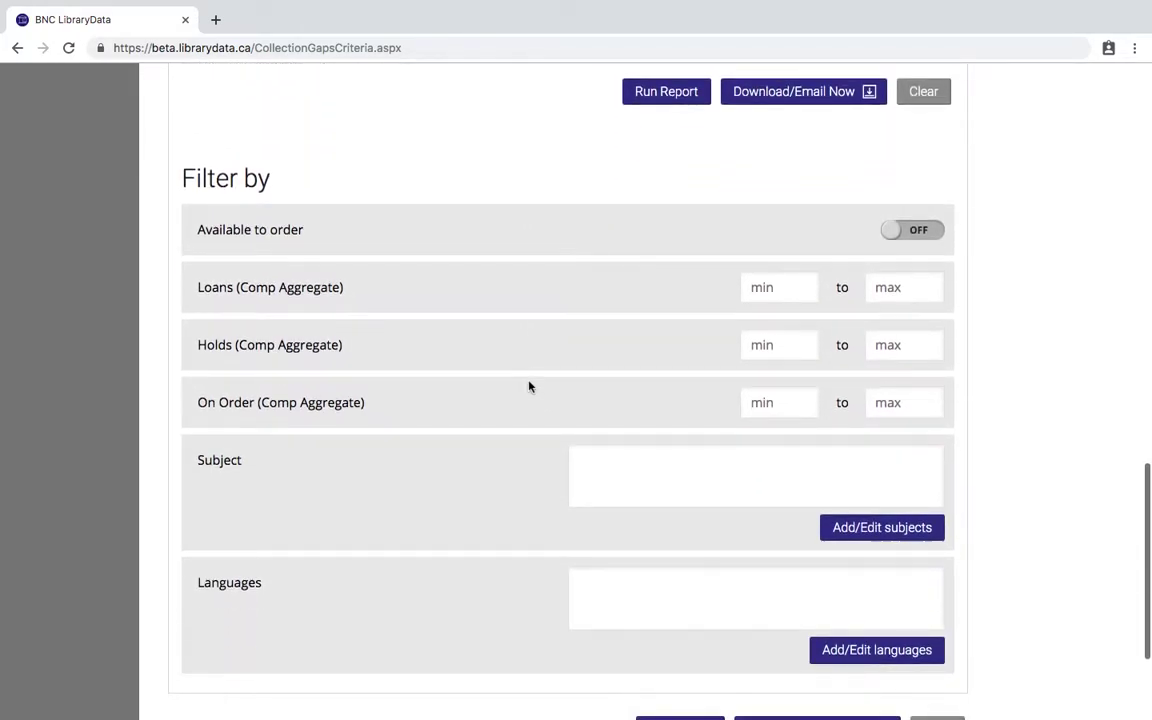
{"action": "scroll", "coordinate": [529, 386], "scroll_direction": "down", "scroll_amount": 1}
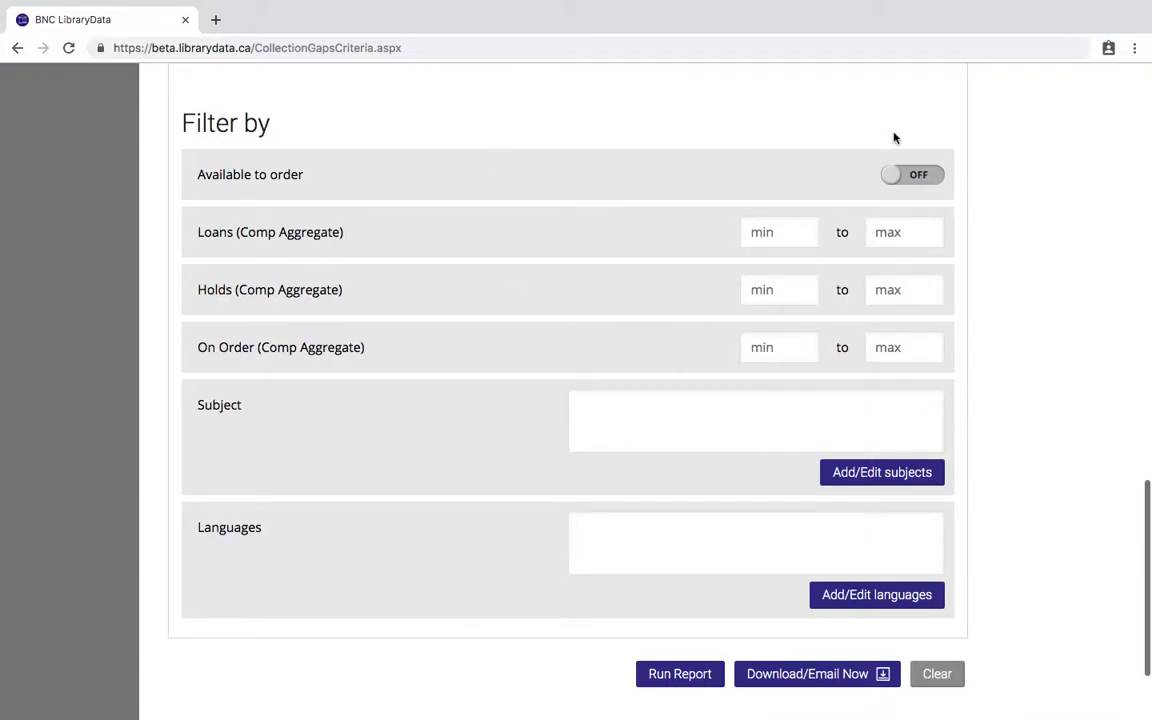
{"action": "left_click", "coordinate": [922, 177]}
{"action": "left_click", "coordinate": [923, 176]}
Try a loans minimum of 10 and a holds maximum of 1000 for the comparison aggregate, and clear both values
{"action": "scroll", "coordinate": [609, 183], "scroll_direction": "down", "scroll_amount": 1}
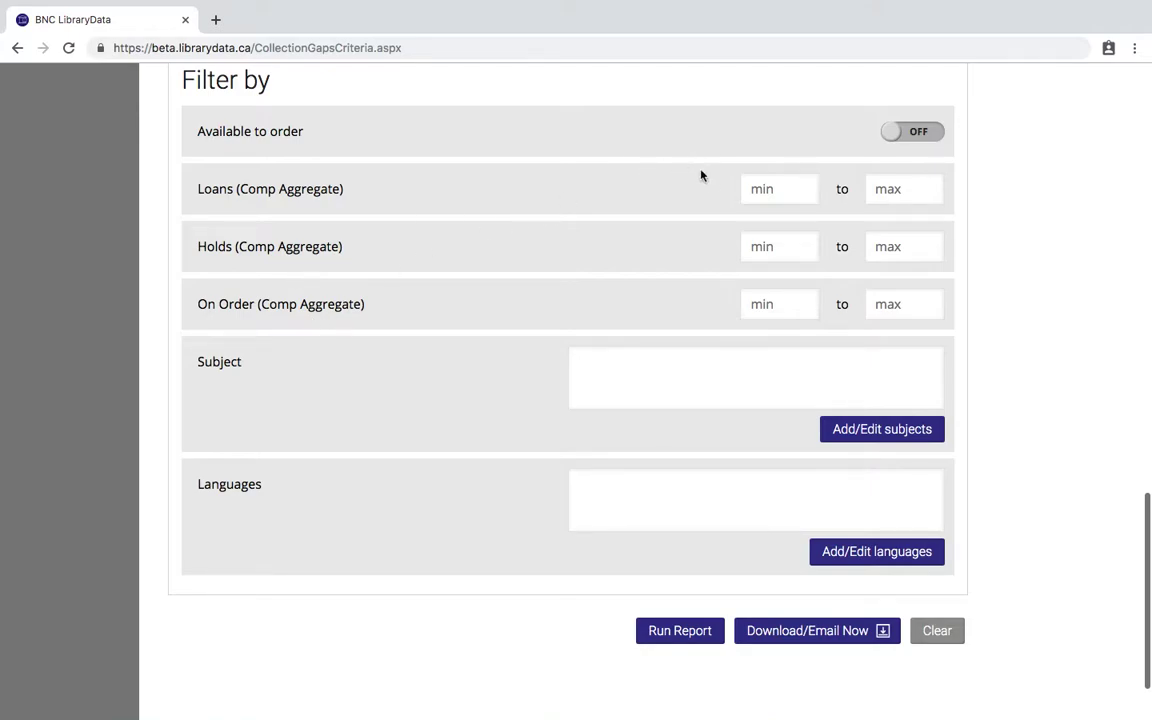
{"action": "left_click", "coordinate": [766, 189]}
{"action": "type", "text": "10"}
{"action": "left_click", "coordinate": [884, 248]}
{"action": "type", "text": "1000"}
{"action": "key", "text": "BackSpace"}
{"action": "key", "text": "BackSpace"}
{"action": "key", "text": "BackSpace"}
{"action": "key", "text": "BackSpace"}
{"action": "left_click", "coordinate": [786, 186]}
{"action": "key", "text": "BackSpace"}
{"action": "key", "text": "BackSpace"}
Try the Art category under Non-Fiction as a subject filter, clear it, and cancel the subject selection
{"action": "scroll", "coordinate": [565, 314], "scroll_direction": "down", "scroll_amount": 1}
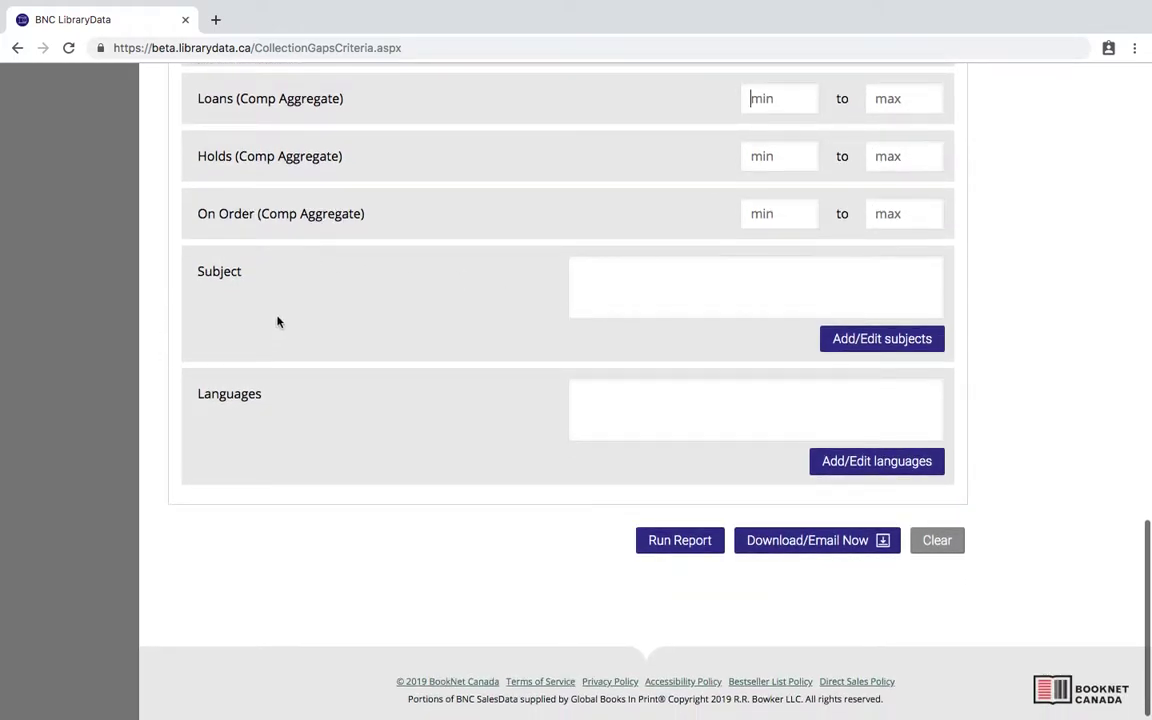
{"action": "left_click", "coordinate": [849, 339]}
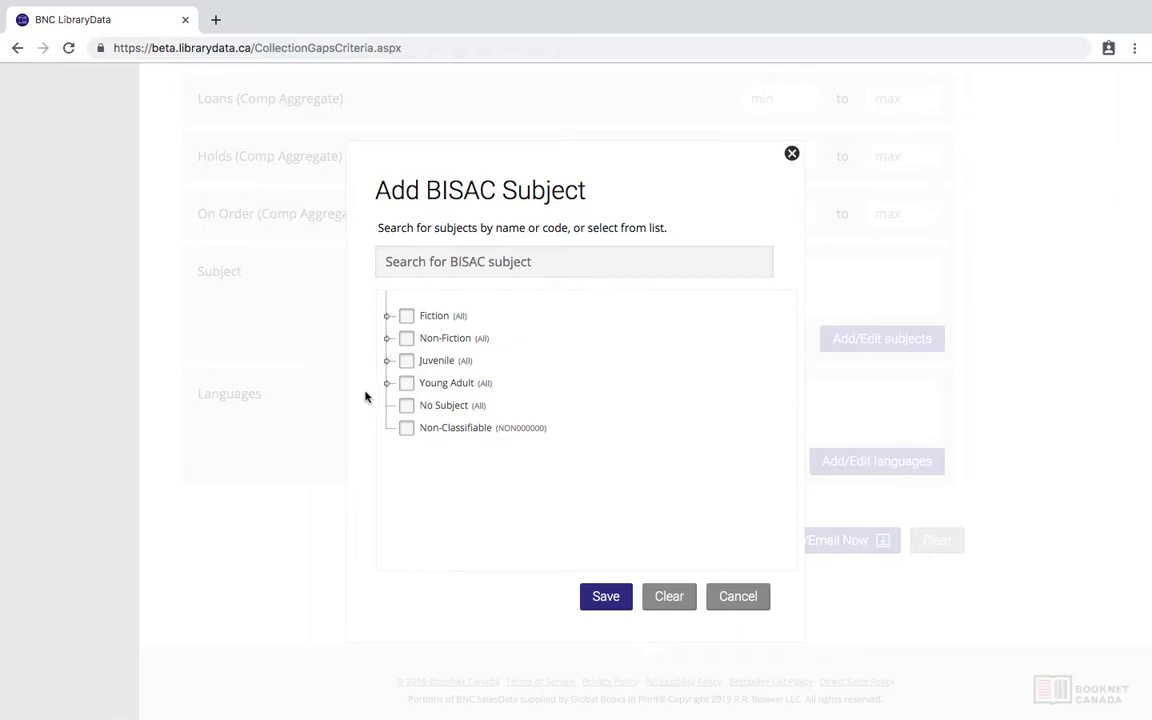
{"action": "left_click", "coordinate": [388, 340]}
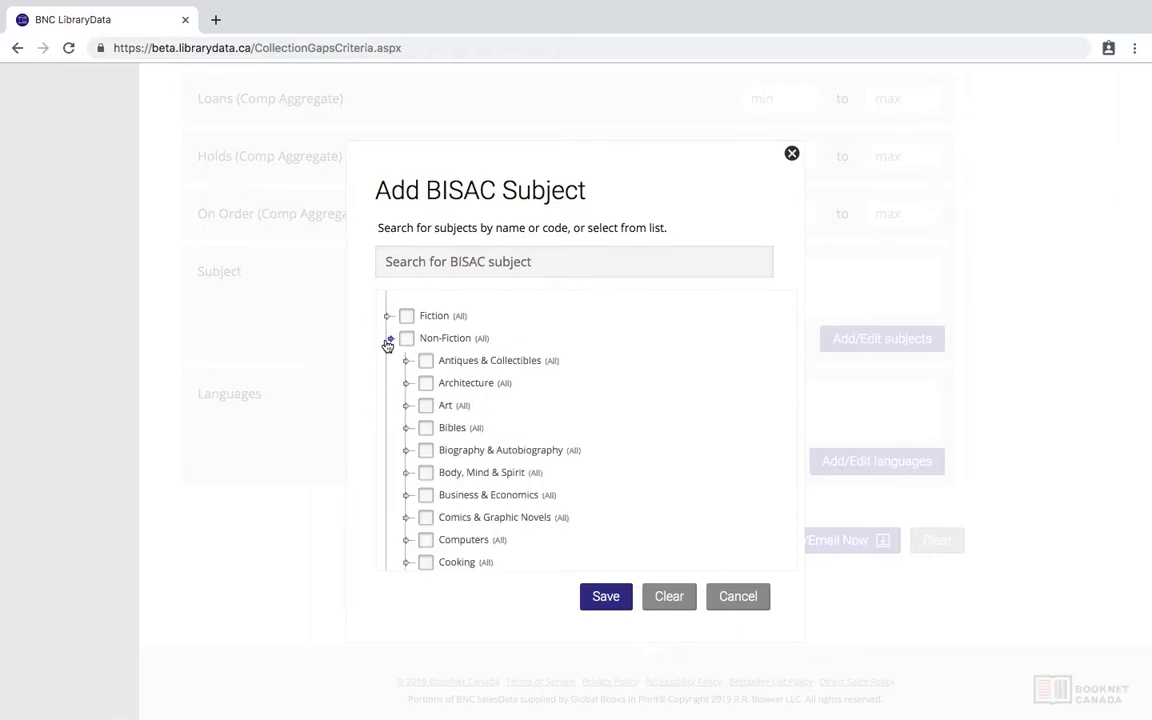
{"action": "left_click", "coordinate": [426, 405]}
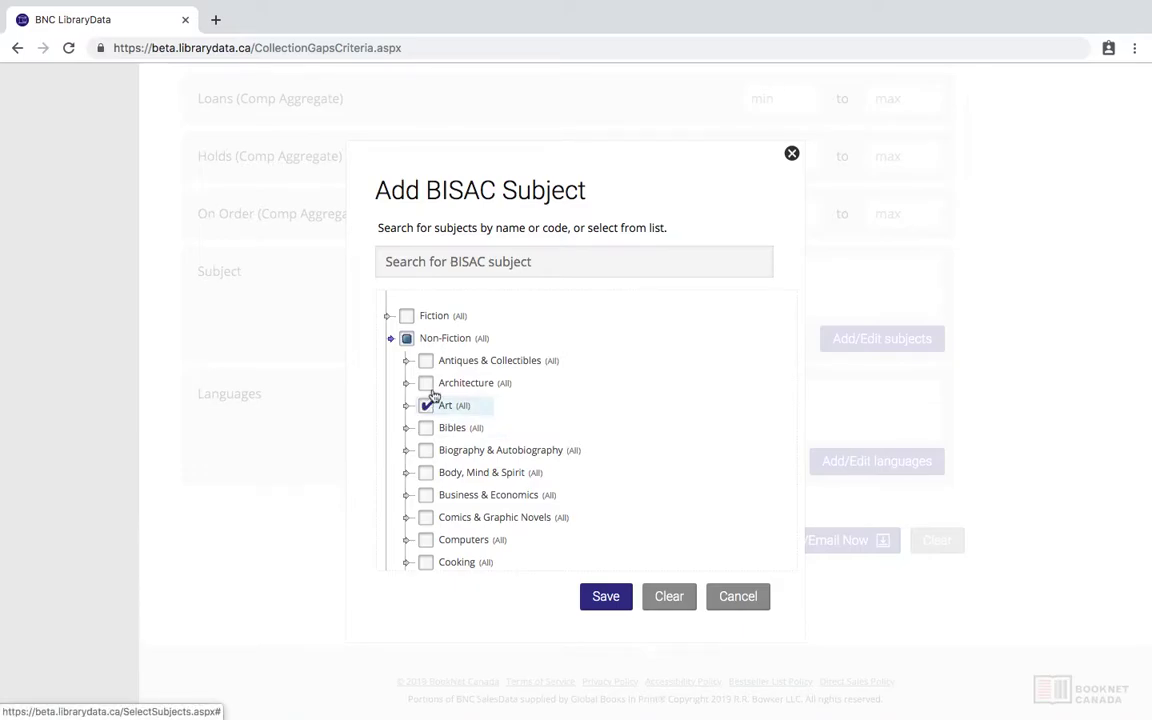
{"action": "left_click", "coordinate": [442, 256]}
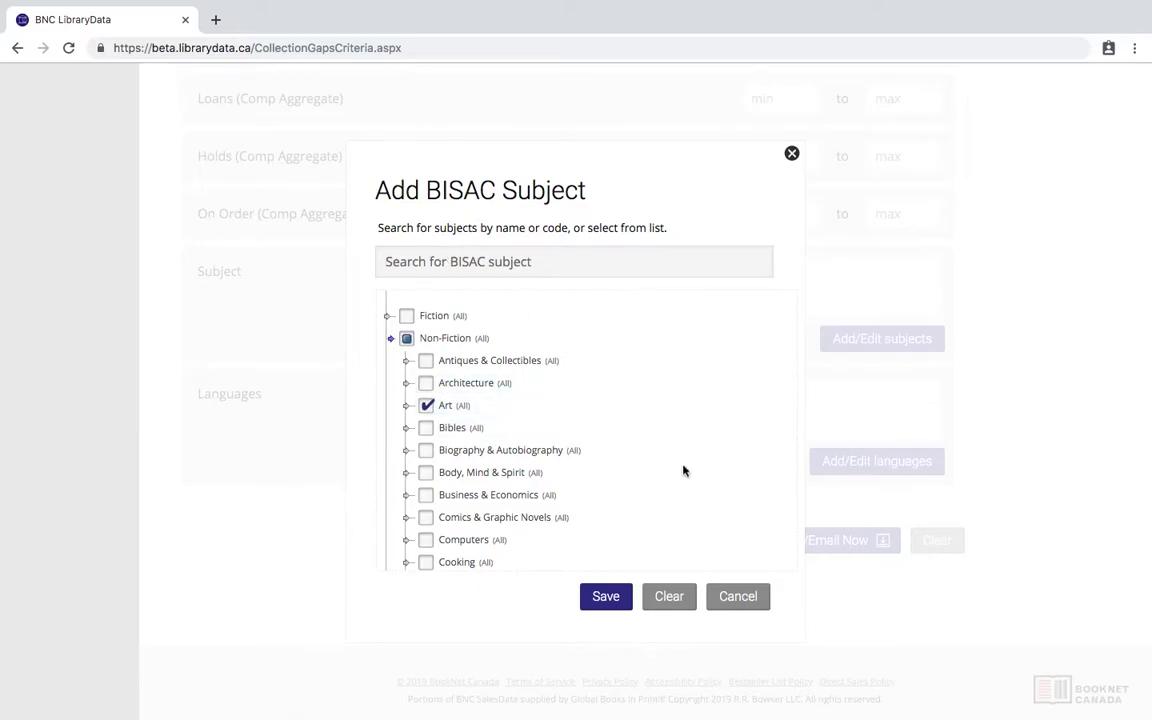
{"action": "left_click", "coordinate": [662, 597]}
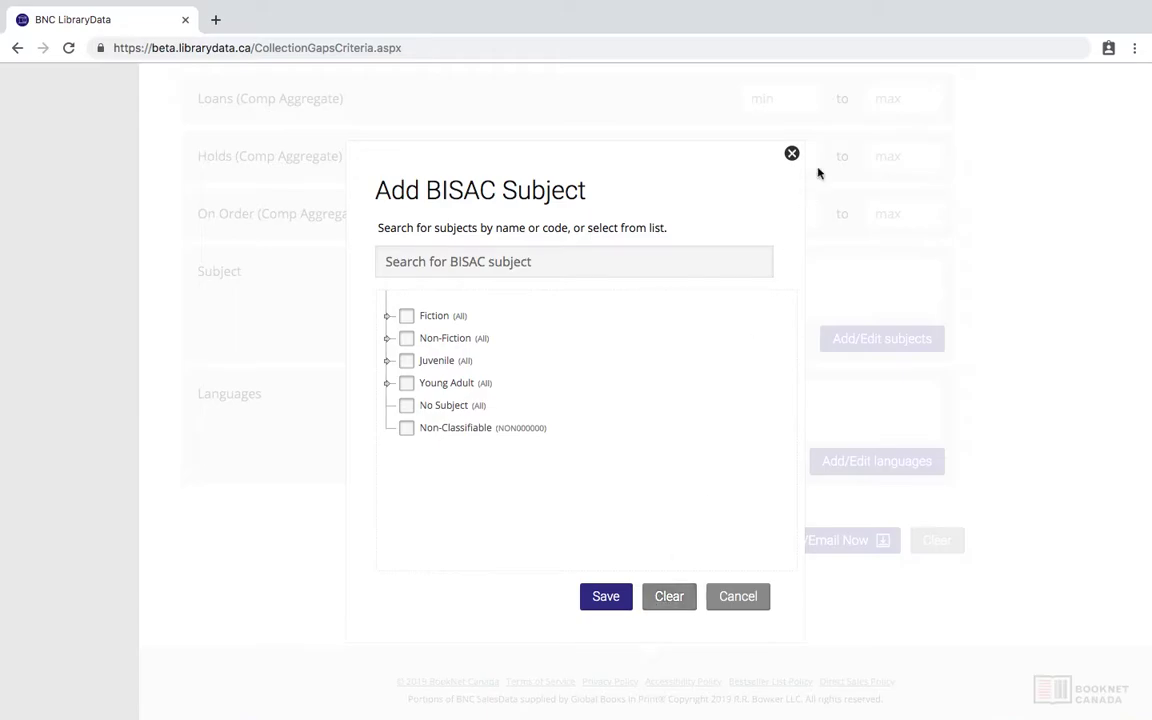
{"action": "left_click", "coordinate": [737, 605]}
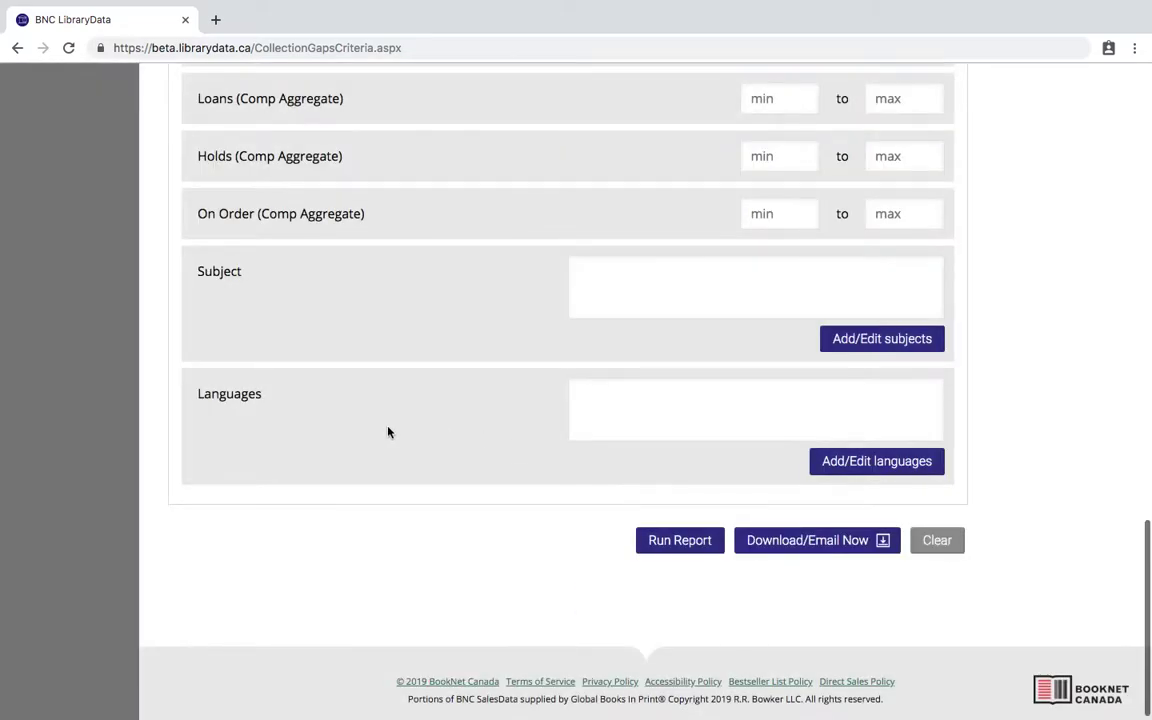
Run the Collection Gaps report with the current criteria and look over the listed titles
{"action": "left_click", "coordinate": [669, 545]}
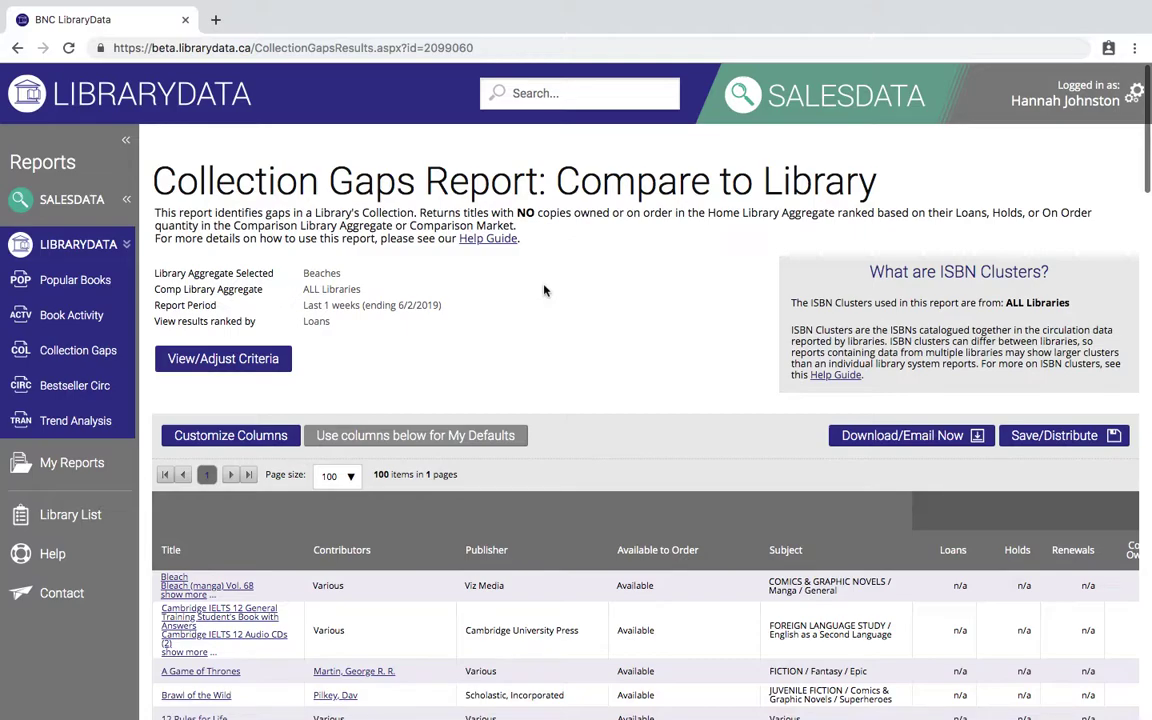
{"action": "scroll", "coordinate": [545, 290], "scroll_direction": "down", "scroll_amount": 5}
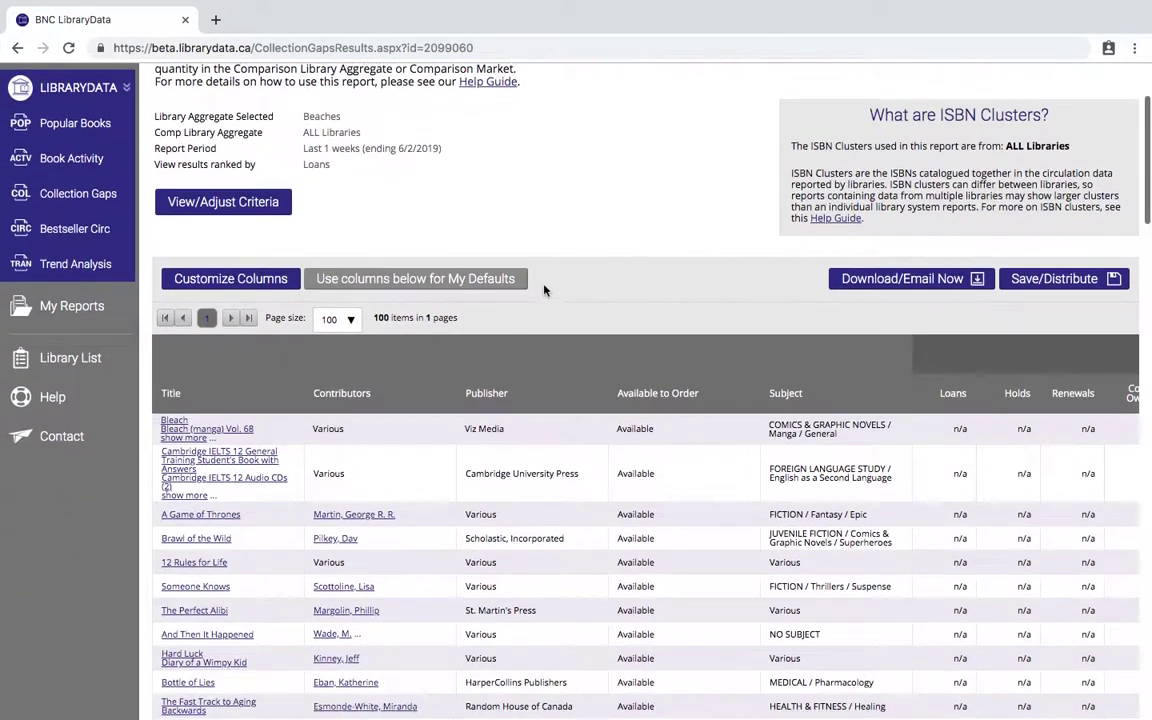
{"action": "scroll", "coordinate": [545, 290], "scroll_direction": "down", "scroll_amount": 1}
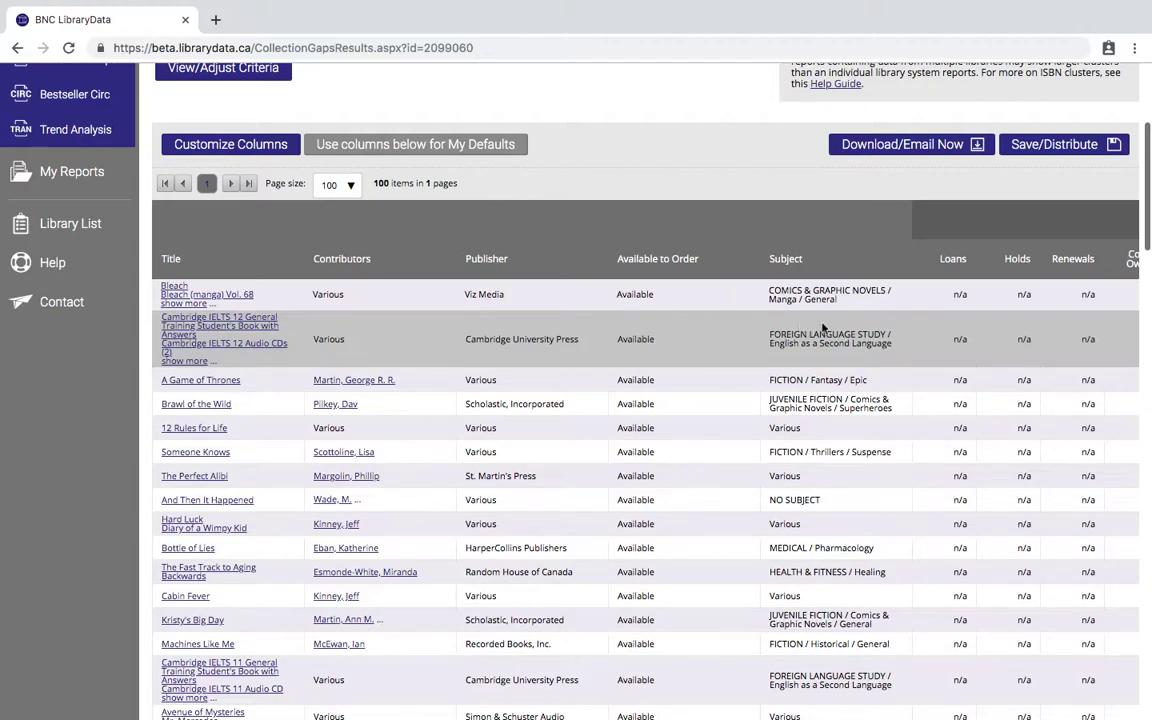
Sort the report results by Holds in the ALL Libraries comparison
{"action": "scroll", "coordinate": [824, 330], "scroll_direction": "right", "scroll_amount": 7}
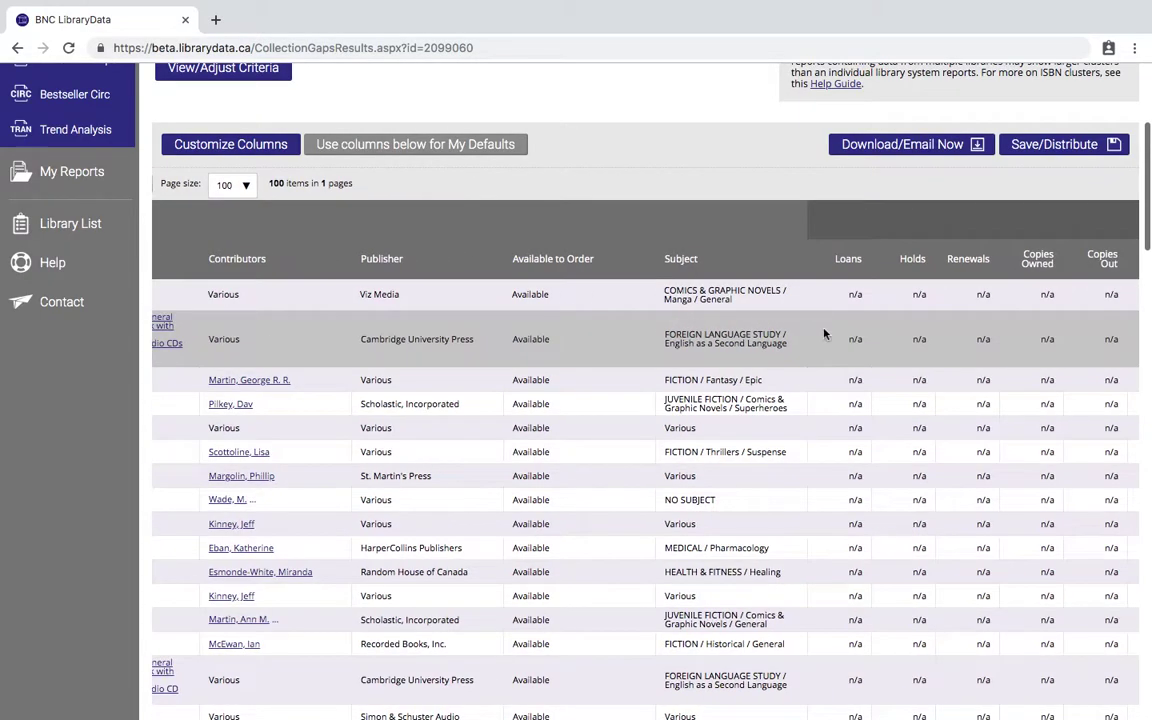
{"action": "scroll", "coordinate": [824, 333], "scroll_direction": "right", "scroll_amount": 5}
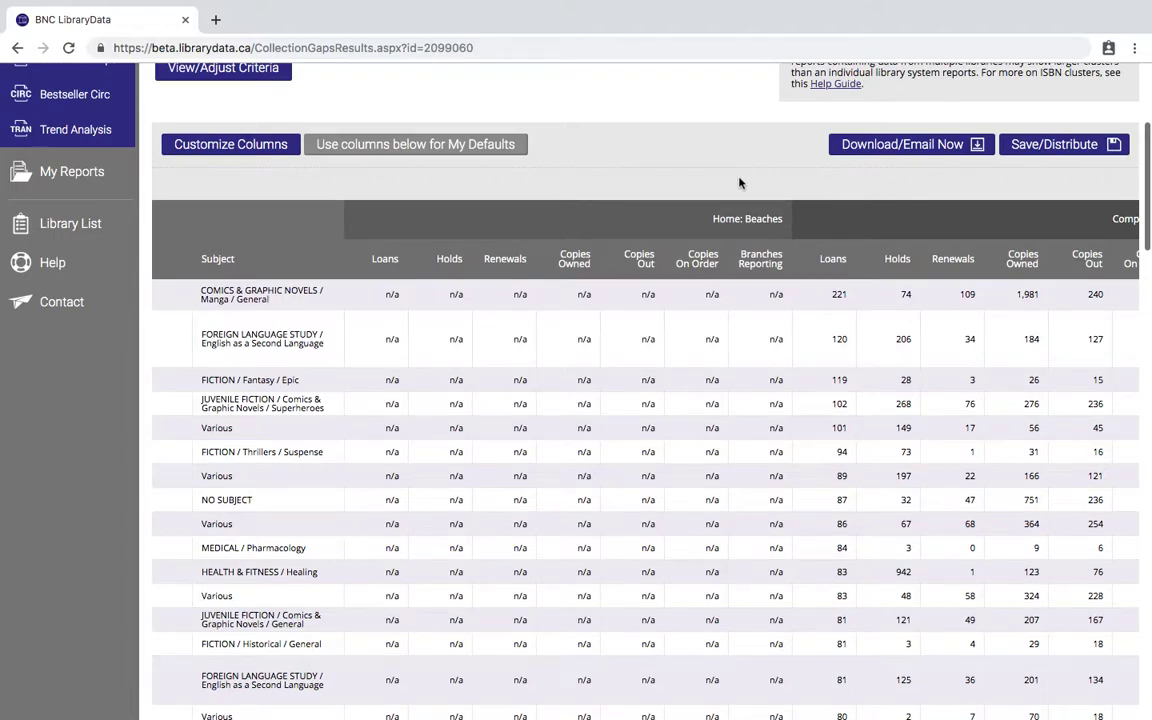
{"action": "scroll", "coordinate": [735, 357], "scroll_direction": "right", "scroll_amount": 2}
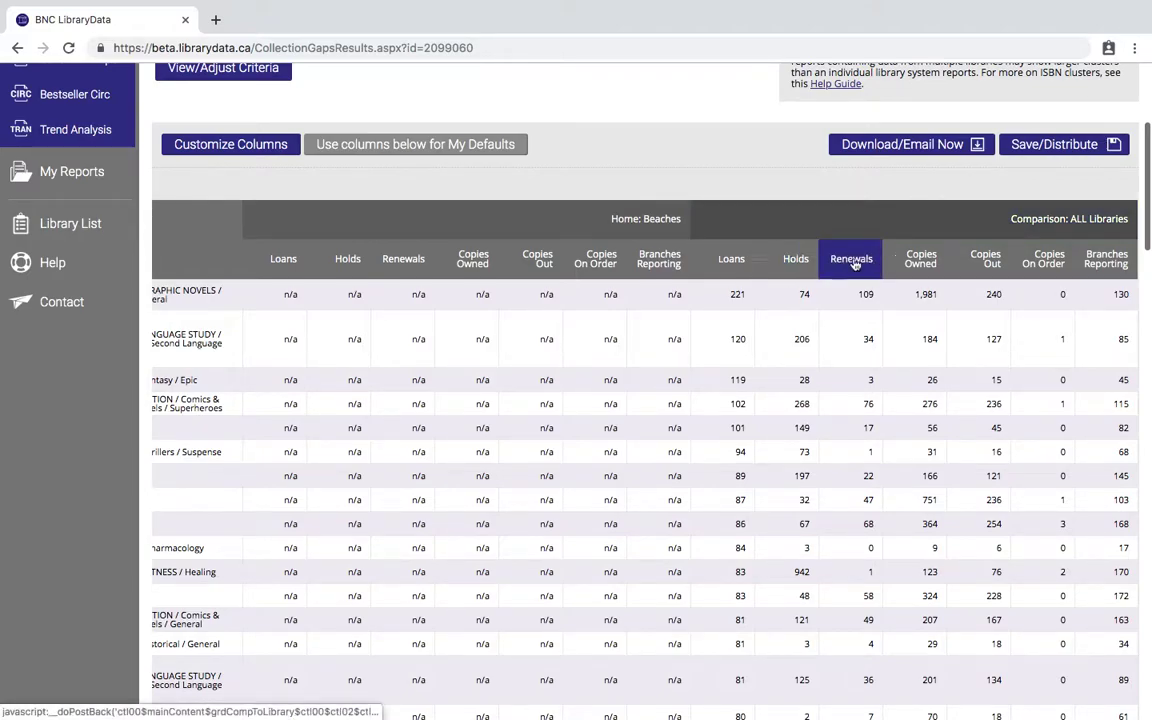
{"action": "left_click", "coordinate": [797, 262]}
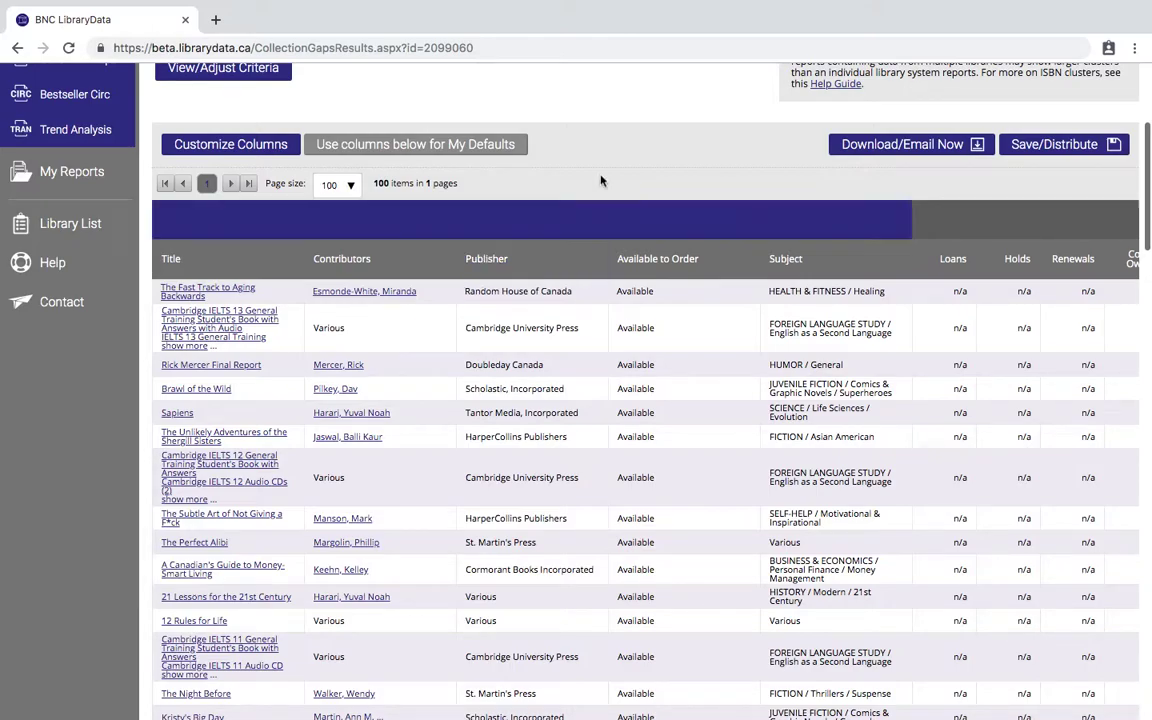
{"action": "scroll", "coordinate": [593, 177], "scroll_direction": "down", "scroll_amount": 1}
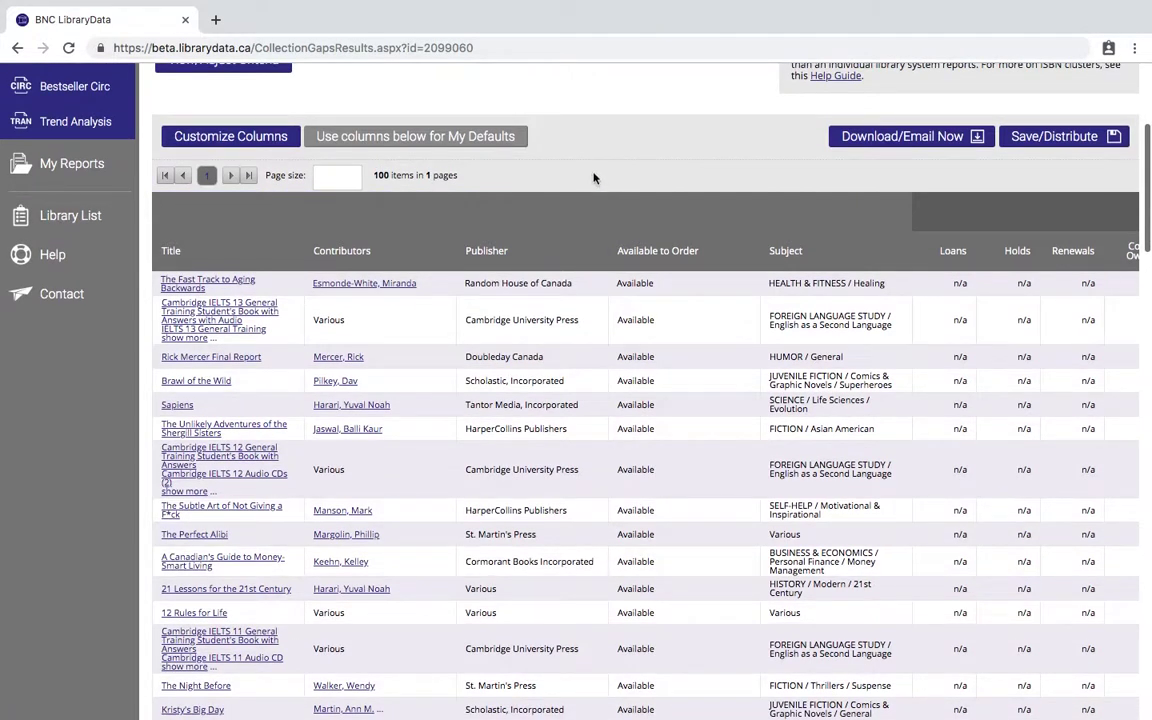
{"action": "scroll", "coordinate": [593, 177], "scroll_direction": "up", "scroll_amount": 1}
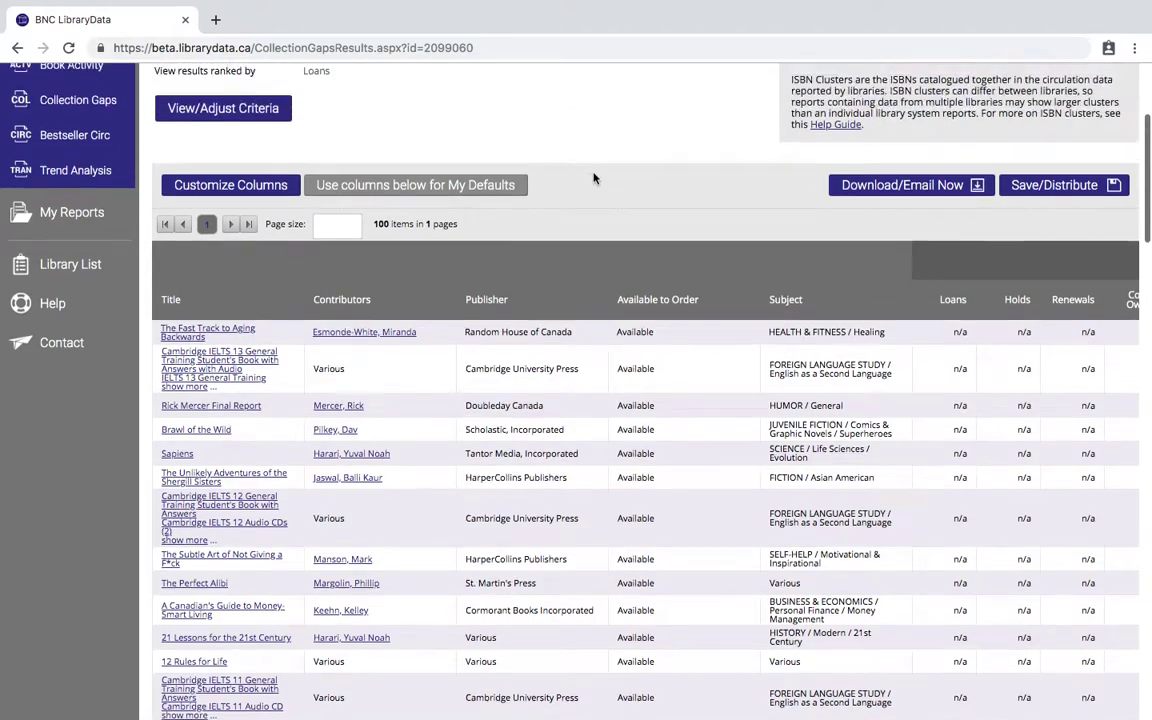
Remove the Publisher and Subject columns from the report results and apply the changes
{"action": "left_click", "coordinate": [230, 186]}
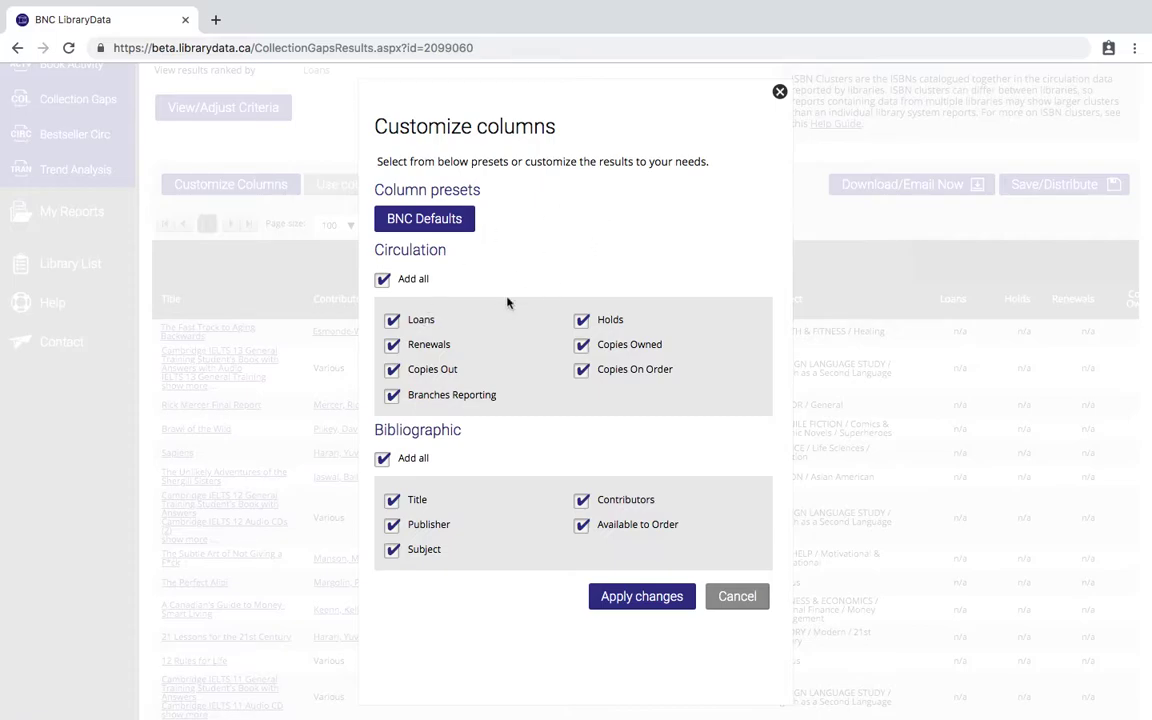
{"action": "left_click", "coordinate": [393, 526]}
{"action": "left_click", "coordinate": [392, 551]}
{"action": "left_click", "coordinate": [632, 600]}
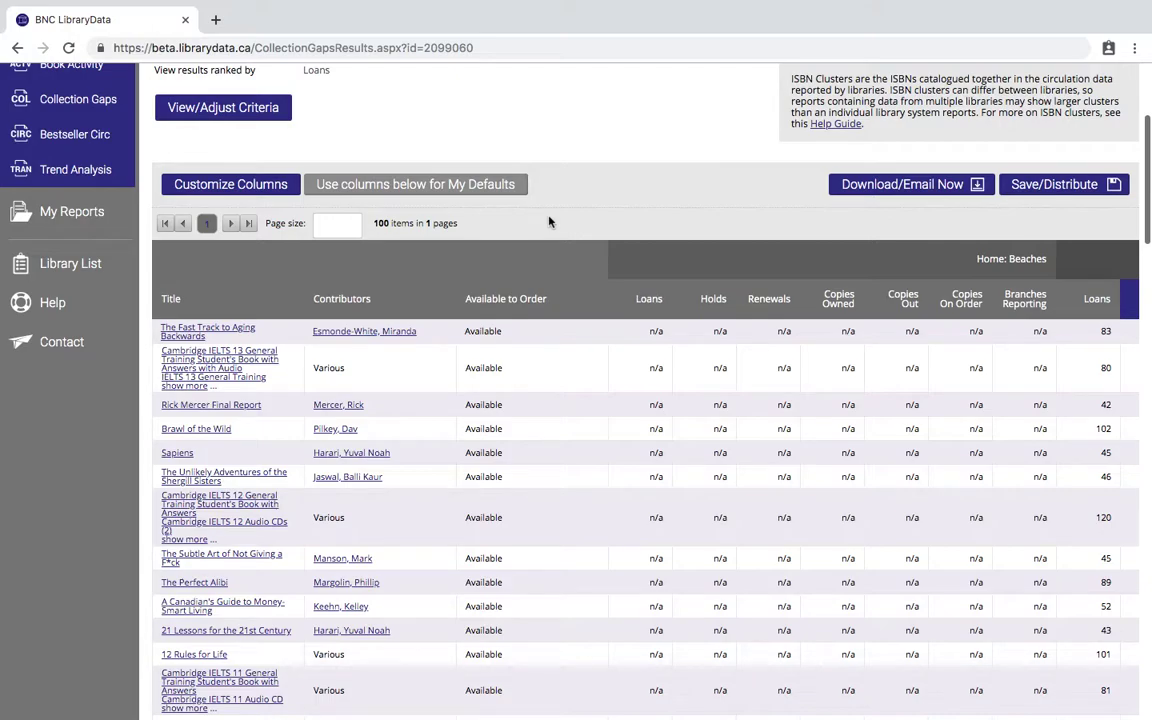
{"action": "left_click", "coordinate": [493, 190]}
{"action": "left_click", "coordinate": [856, 188]}
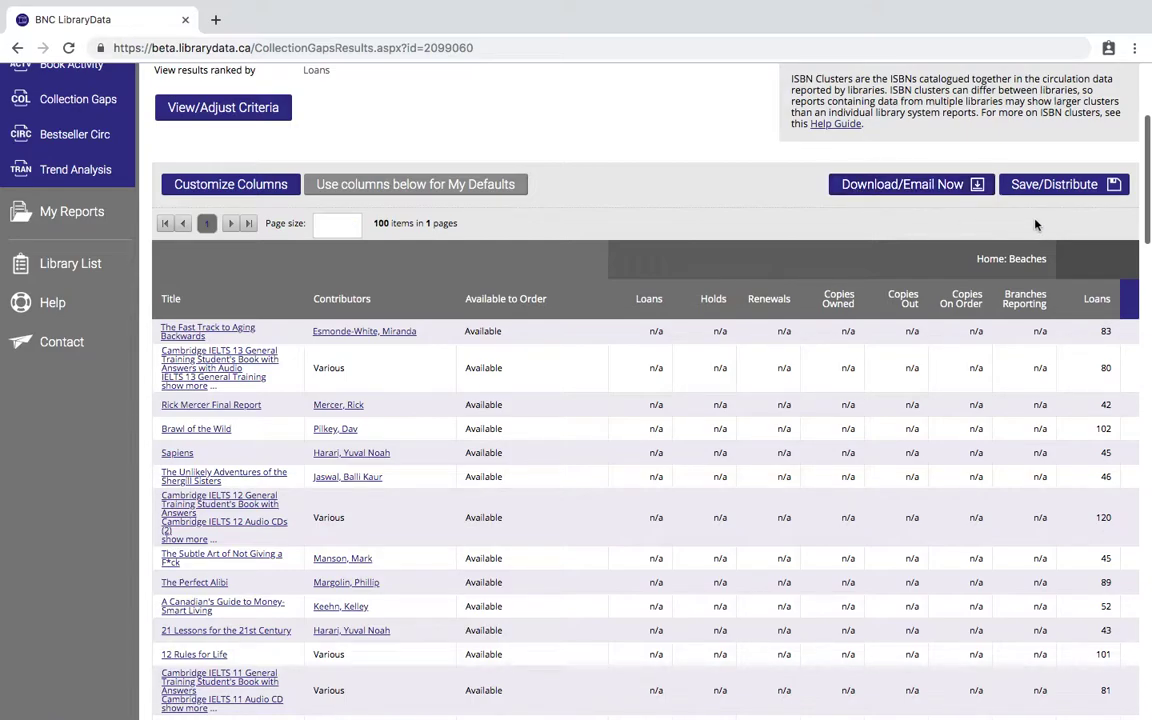